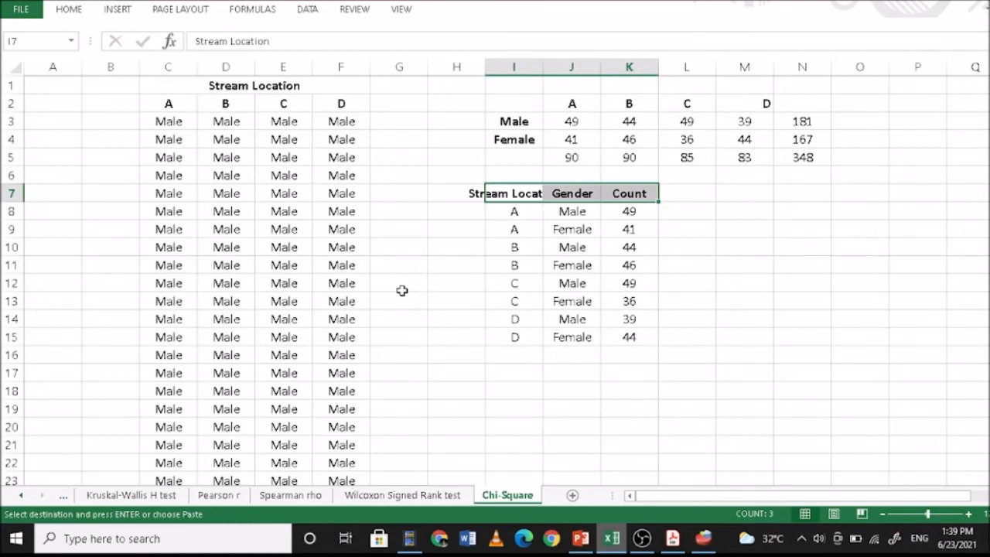
- Review the raw Male and Female entries for stream locations A to D on the Chi-Square sheet
{"action": "left_click_drag", "start_coordinate": [160, 116], "coordinate": [165, 409]}
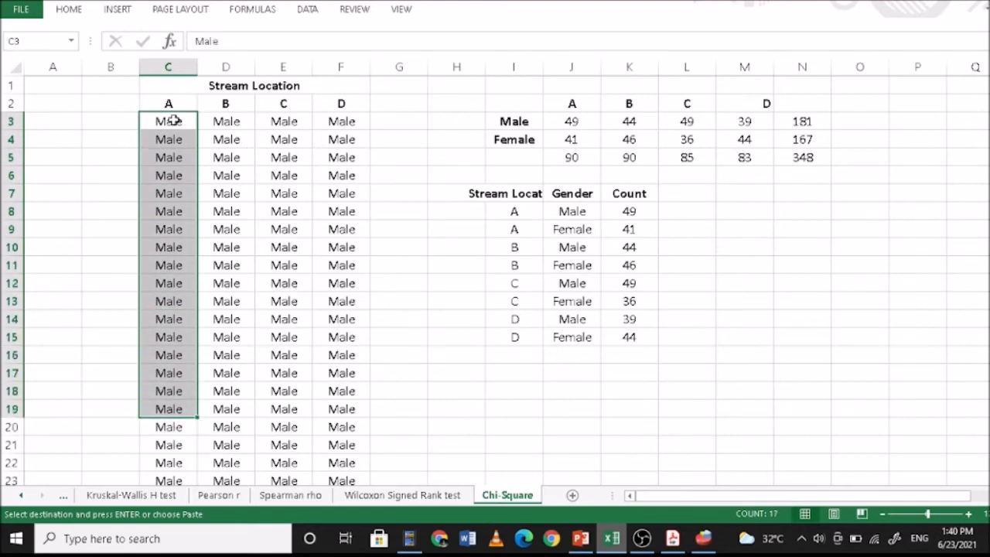
{"action": "scroll", "coordinate": [164, 139], "scroll_direction": "down", "scroll_amount": 6}
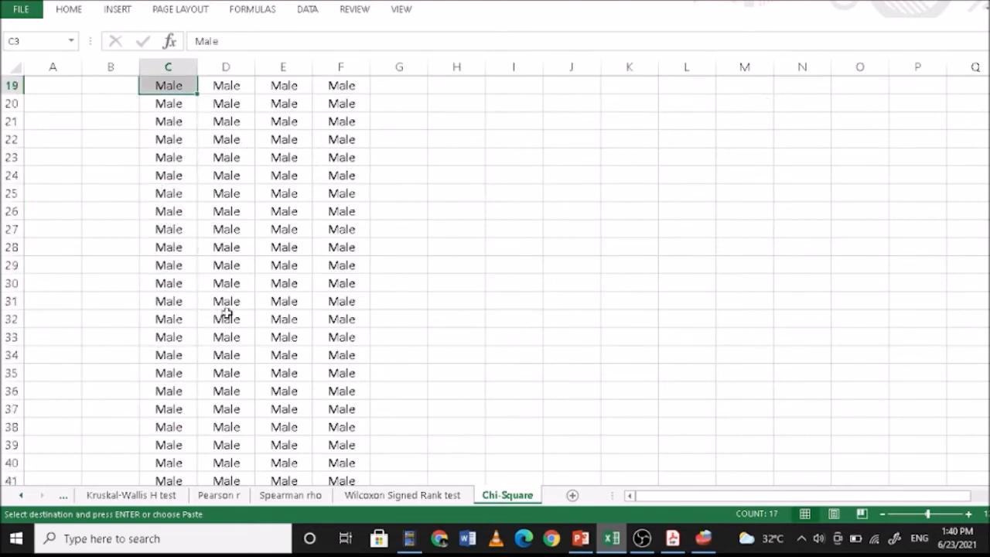
{"action": "scroll", "coordinate": [223, 348], "scroll_direction": "down", "scroll_amount": 7}
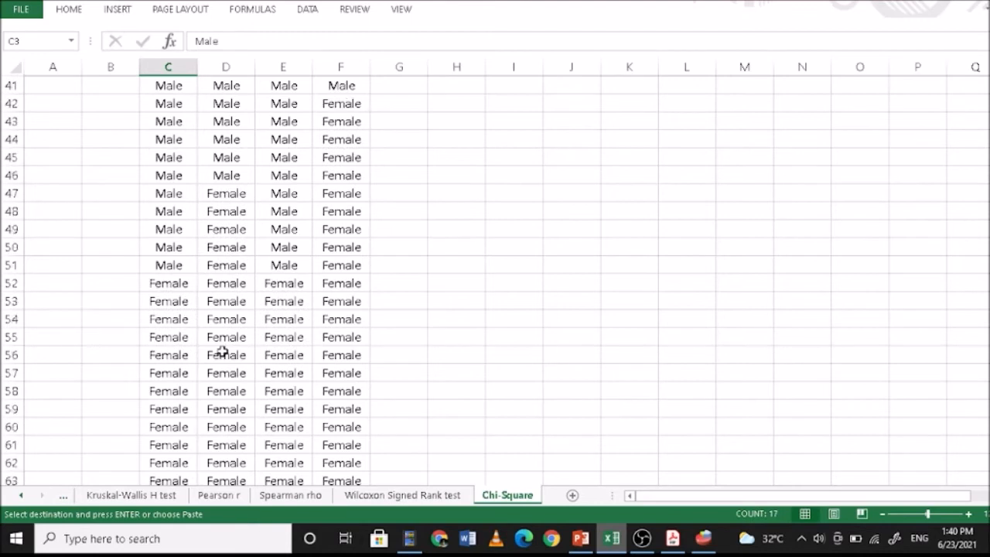
{"action": "scroll", "coordinate": [223, 352], "scroll_direction": "down", "scroll_amount": 5}
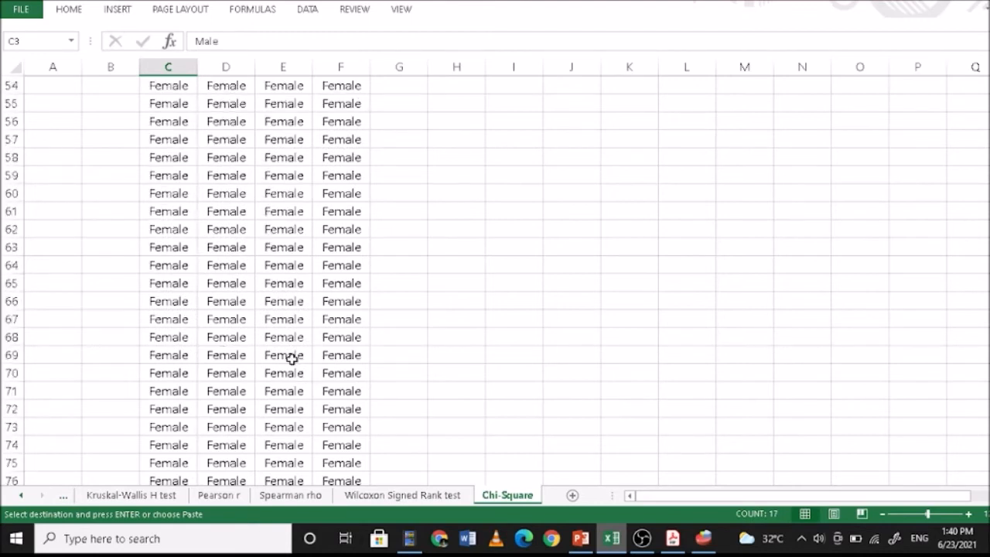
{"action": "scroll", "coordinate": [291, 358], "scroll_direction": "up", "scroll_amount": 11}
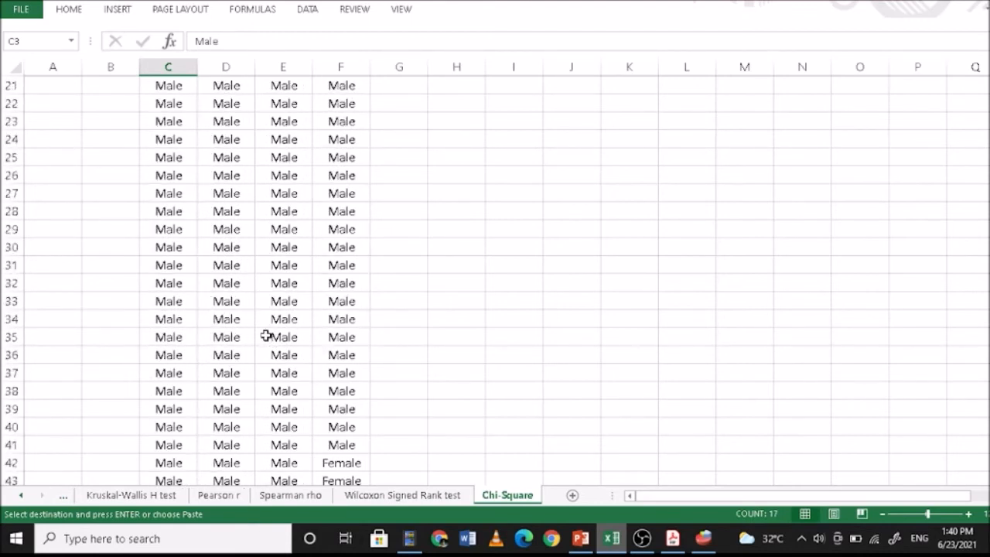
{"action": "scroll", "coordinate": [266, 336], "scroll_direction": "up", "scroll_amount": 7}
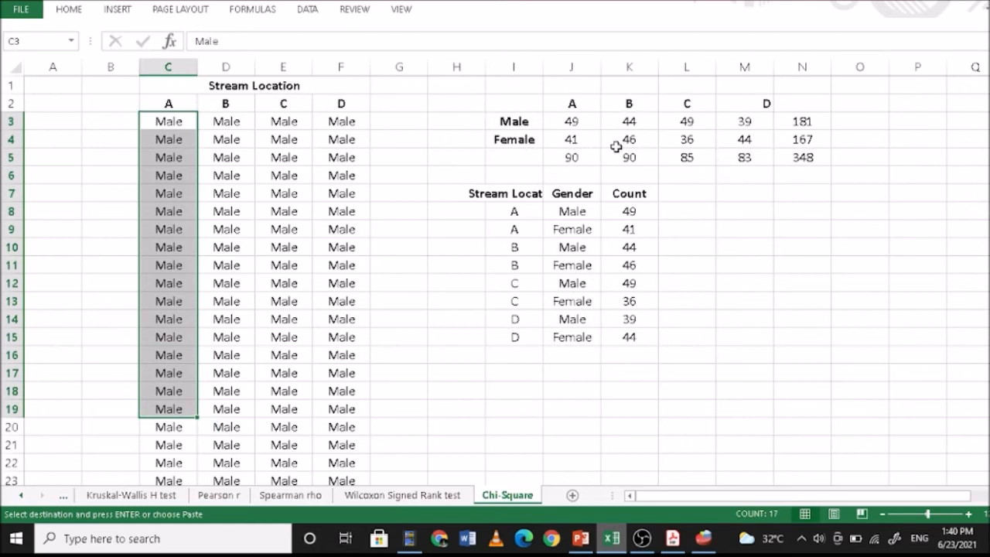
- Compare the Male and Female counts per location in the summary table with the raw entries for location C
{"action": "left_click", "coordinate": [573, 106]}
{"action": "left_click", "coordinate": [584, 121]}
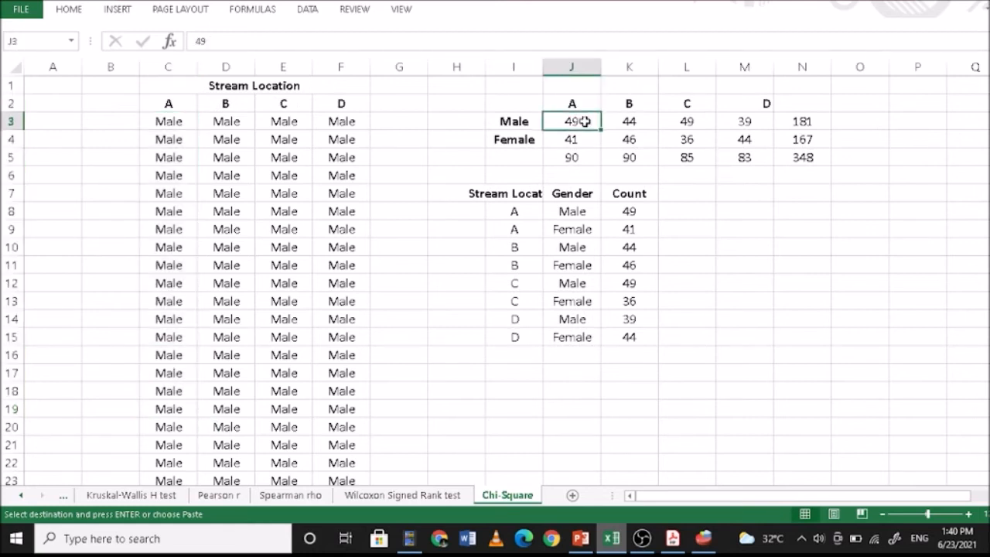
{"action": "left_click", "coordinate": [589, 142]}
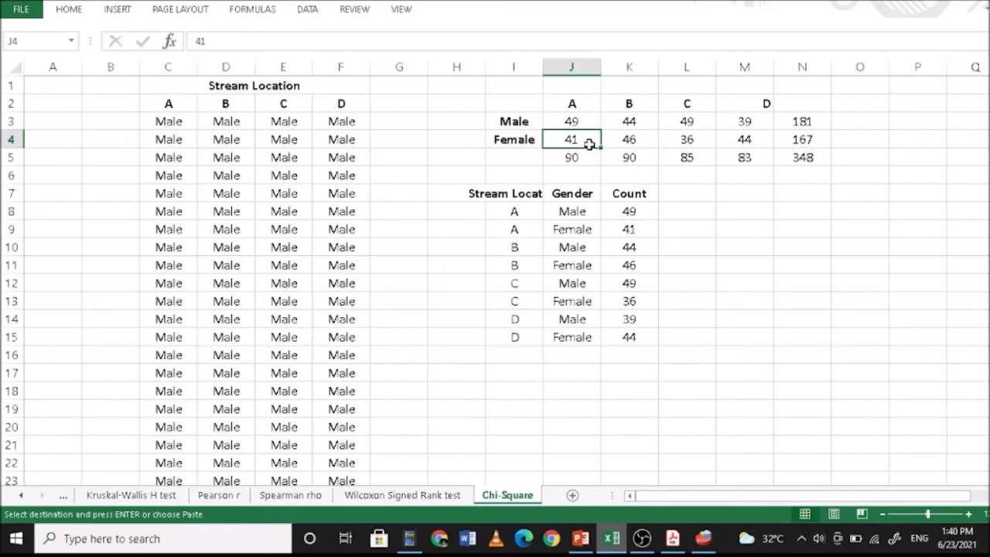
{"action": "left_click", "coordinate": [630, 125]}
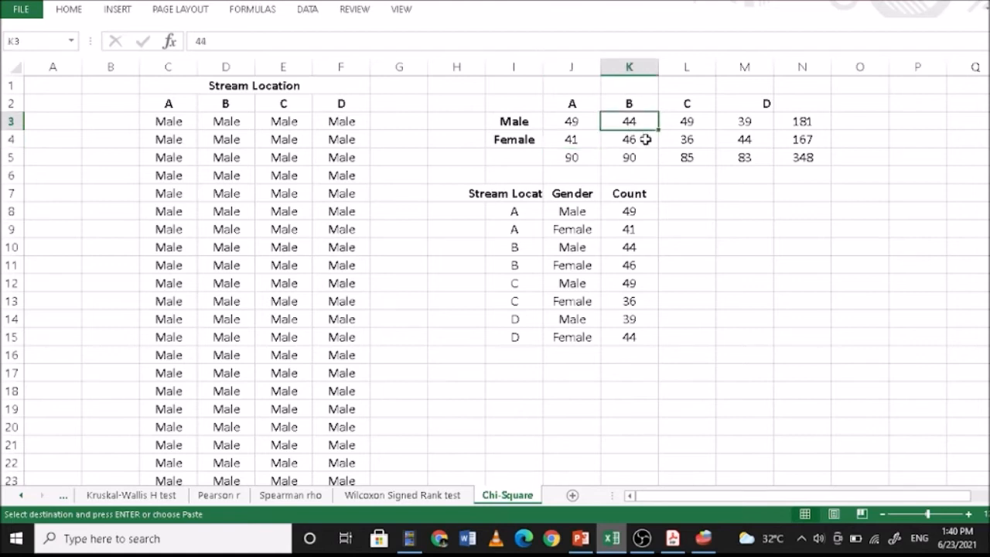
{"action": "left_click", "coordinate": [645, 140]}
{"action": "left_click", "coordinate": [688, 121]}
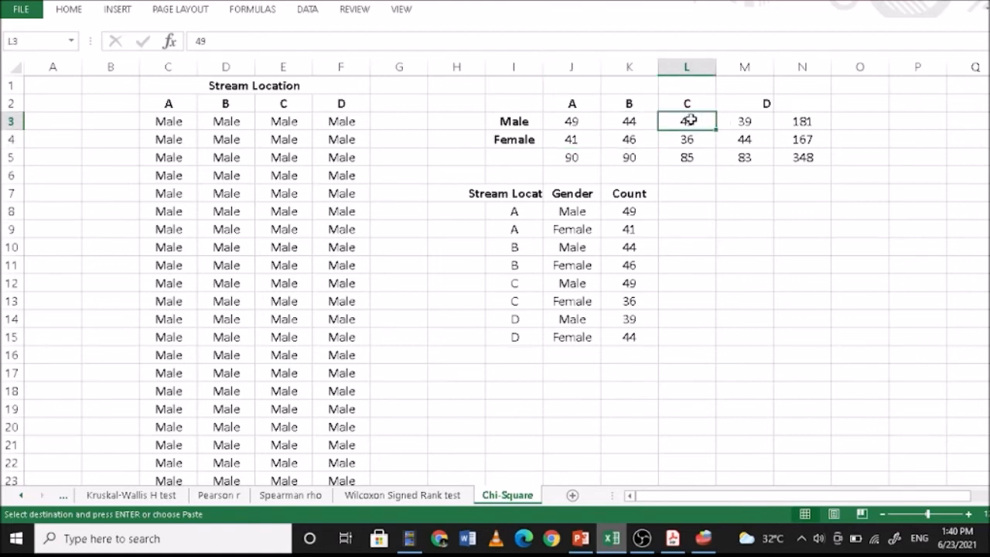
{"action": "left_click_drag", "start_coordinate": [291, 122], "coordinate": [294, 373]}
{"action": "scroll", "coordinate": [511, 261], "scroll_direction": "up", "scroll_amount": 4}
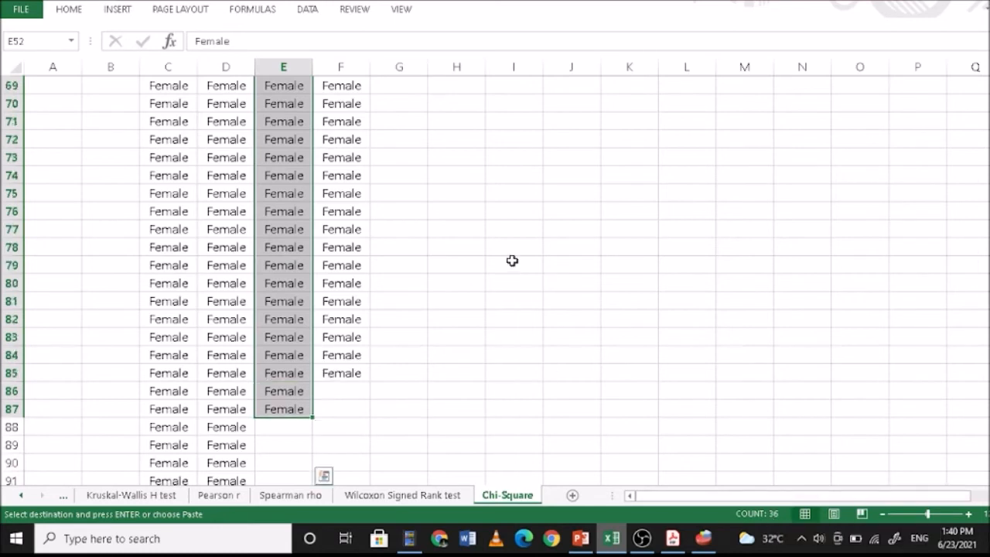
{"action": "scroll", "coordinate": [692, 376], "scroll_direction": "up", "scroll_amount": 14}
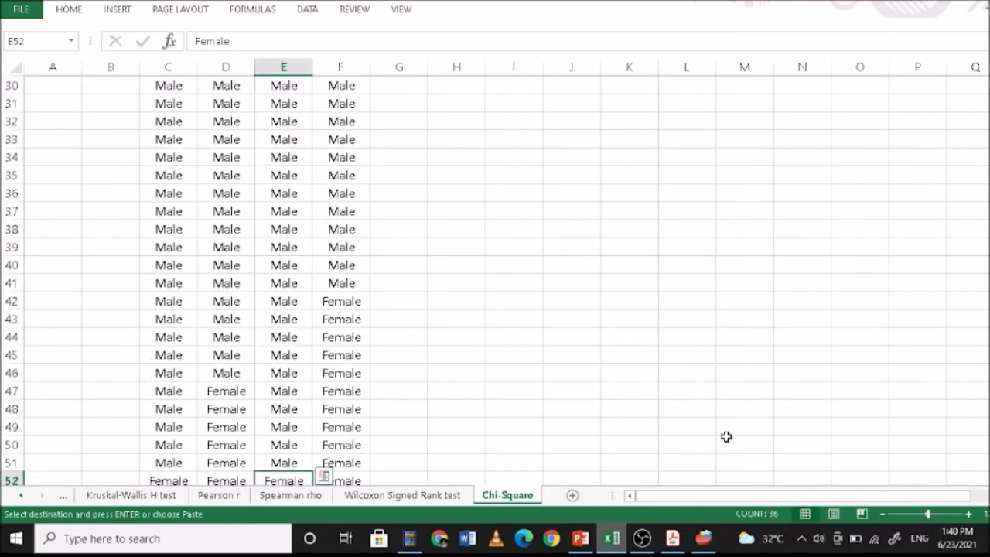
{"action": "scroll", "coordinate": [696, 375], "scroll_direction": "up", "scroll_amount": 6}
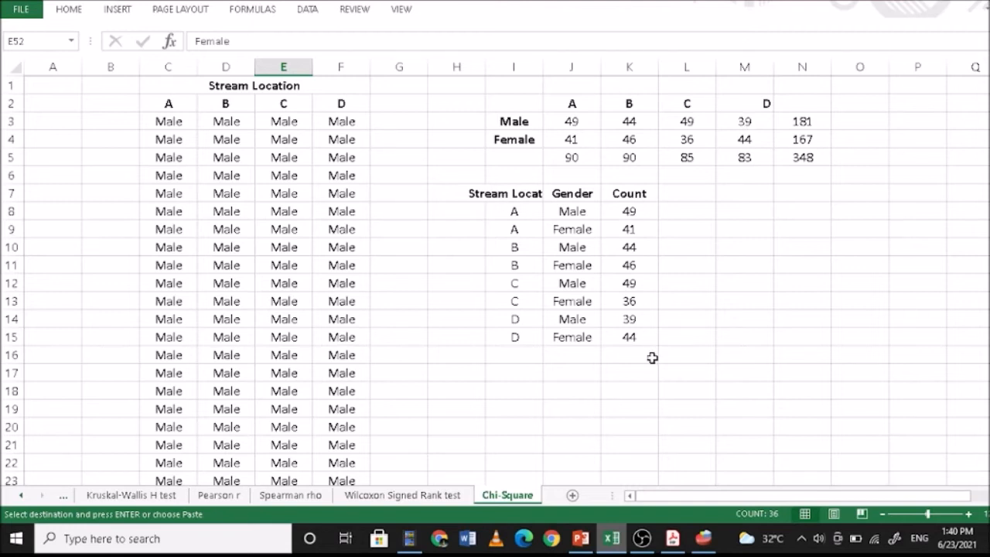
- Examine the stacked table's stream location, Gender and Count columns
{"action": "left_click_drag", "start_coordinate": [516, 210], "coordinate": [515, 340]}
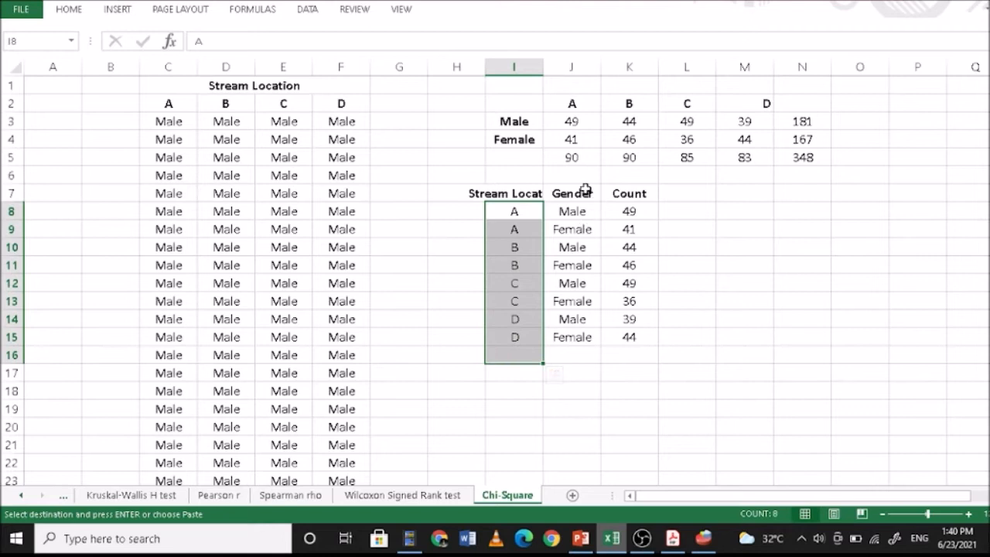
{"action": "left_click", "coordinate": [592, 199]}
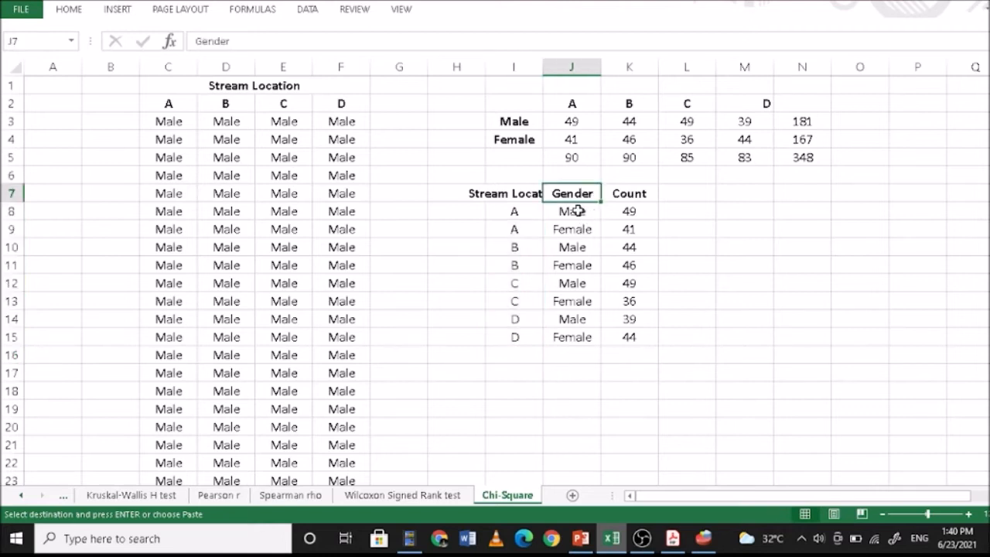
{"action": "left_click_drag", "start_coordinate": [577, 210], "coordinate": [576, 355]}
{"action": "left_click_drag", "start_coordinate": [630, 211], "coordinate": [632, 348]}
- Switch to PSPP and define three variables named streamLocation, Gender and Frequency
{"action": "left_click", "coordinate": [704, 539]}
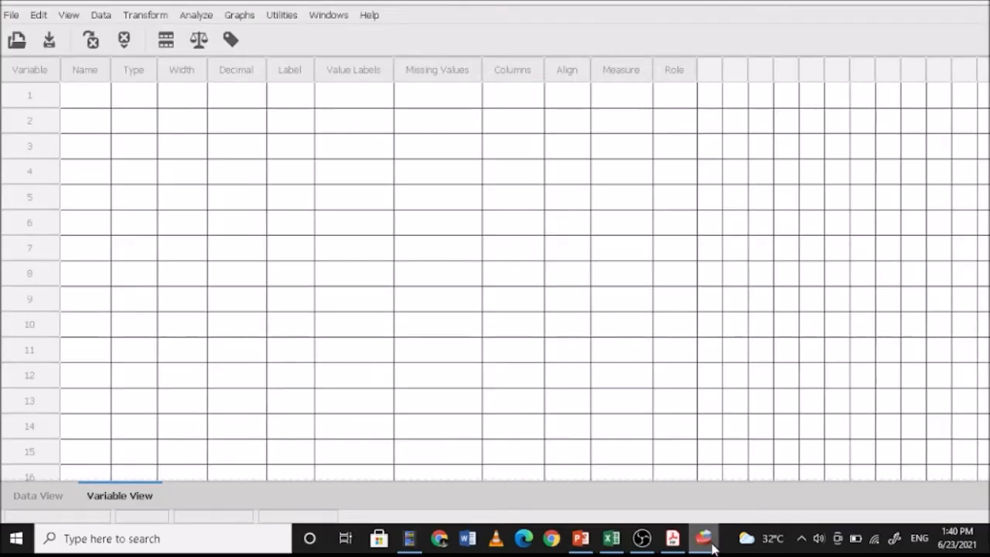
{"action": "left_click", "coordinate": [98, 105]}
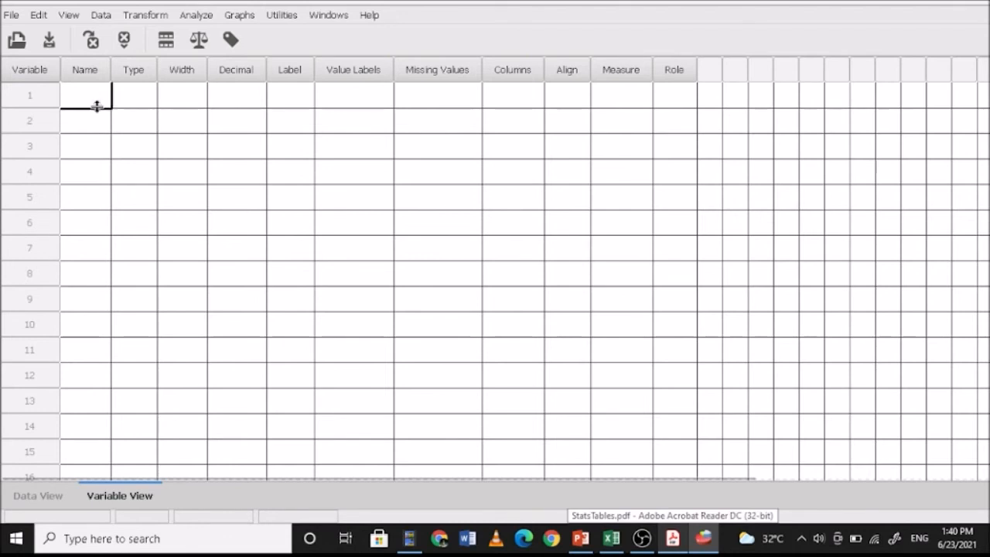
{"action": "type", "text": "strea"}
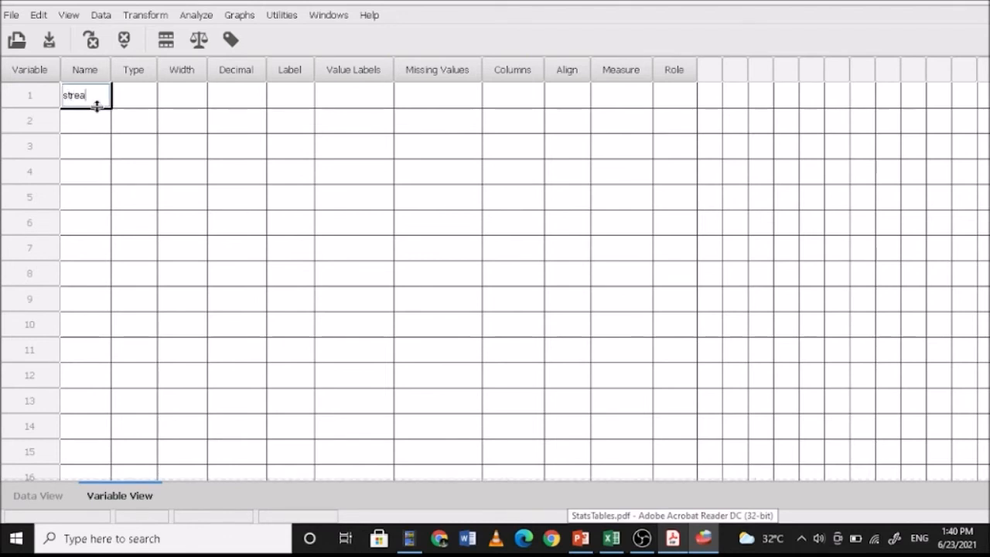
{"action": "type", "text": "mLocation"}
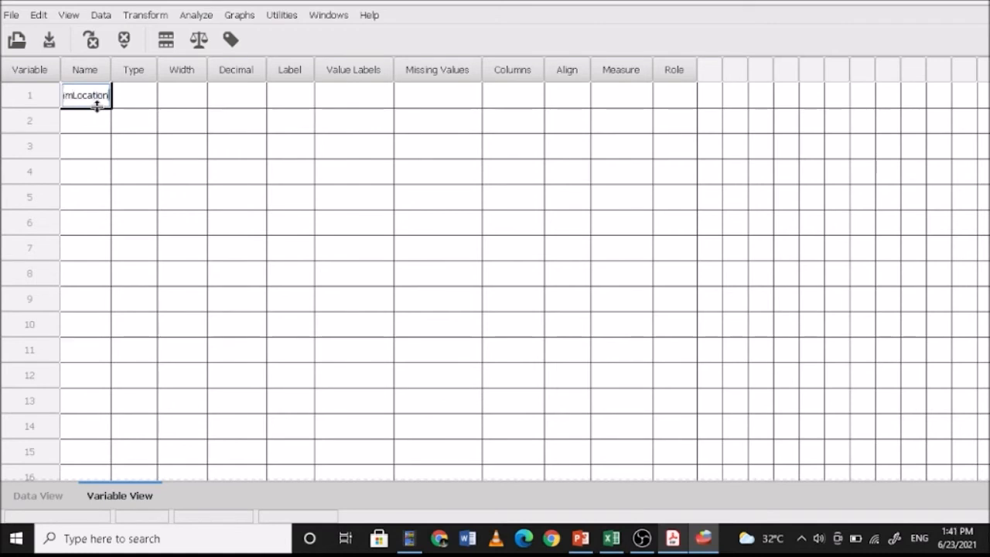
{"action": "left_click", "coordinate": [85, 116]}
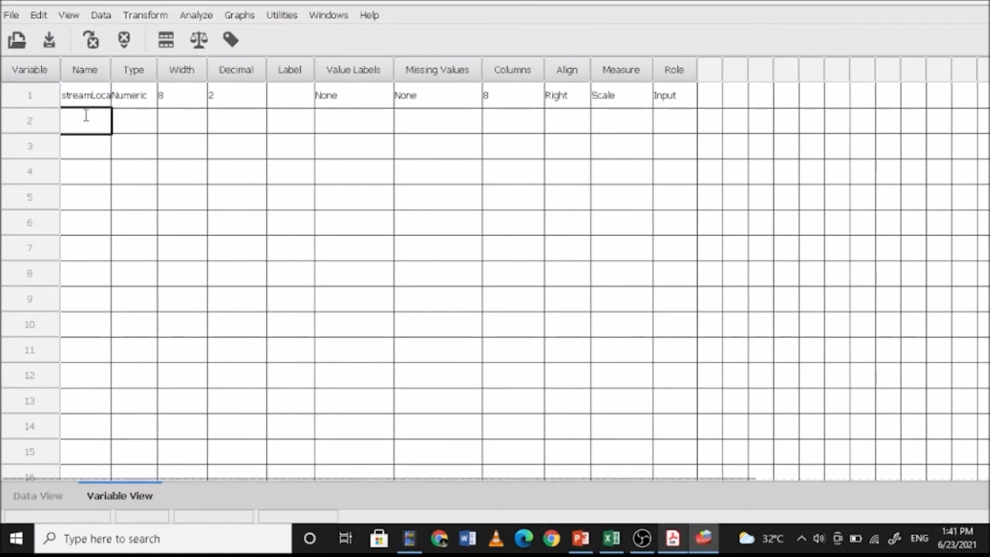
{"action": "type", "text": "Gender"}
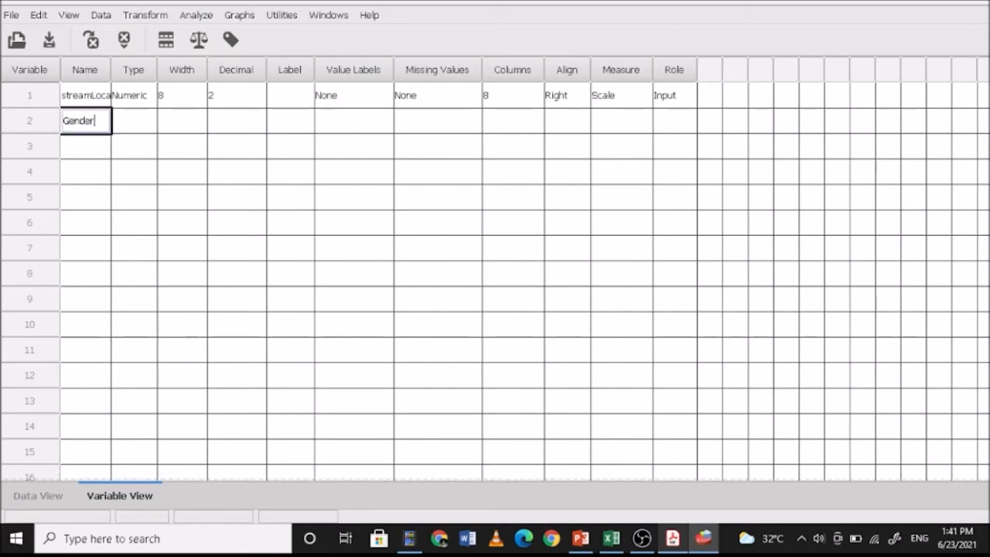
{"action": "left_click", "coordinate": [90, 150]}
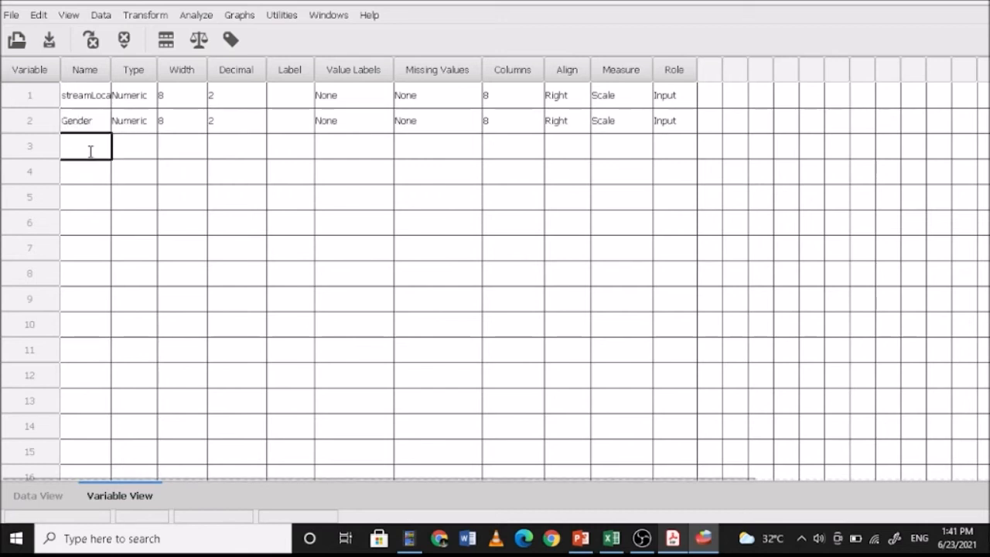
{"action": "type", "text": "Frequency"}
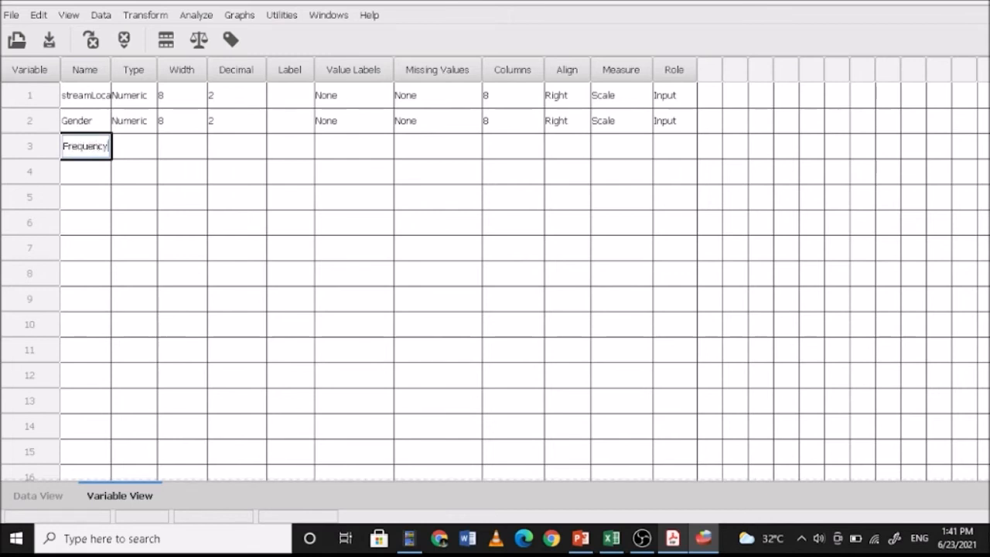
- Set the decimals of streamLocation, Gender and Frequency to 0
{"action": "left_click", "coordinate": [236, 152]}
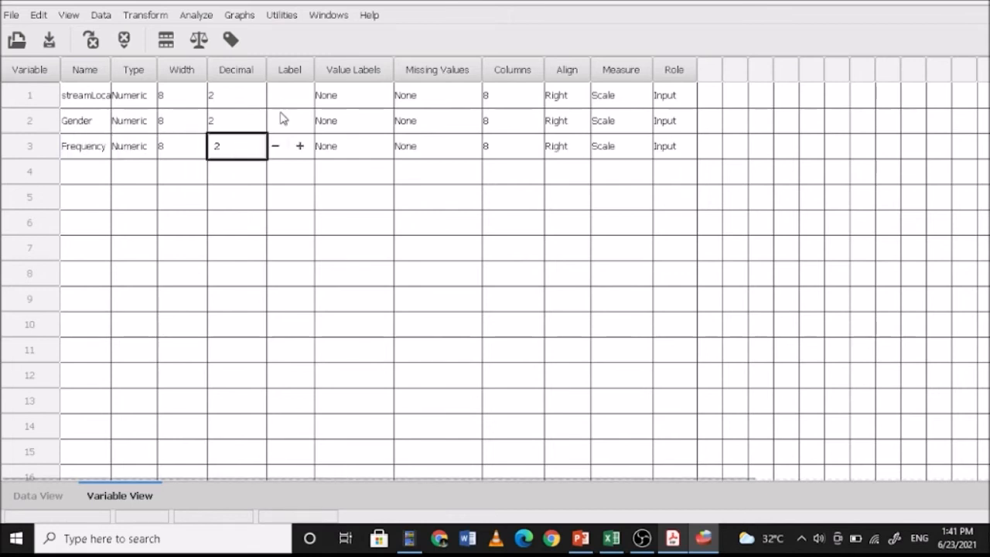
{"action": "left_click", "coordinate": [240, 100]}
{"action": "left_click", "coordinate": [274, 94]}
{"action": "left_click", "coordinate": [275, 94]}
{"action": "left_click", "coordinate": [274, 123]}
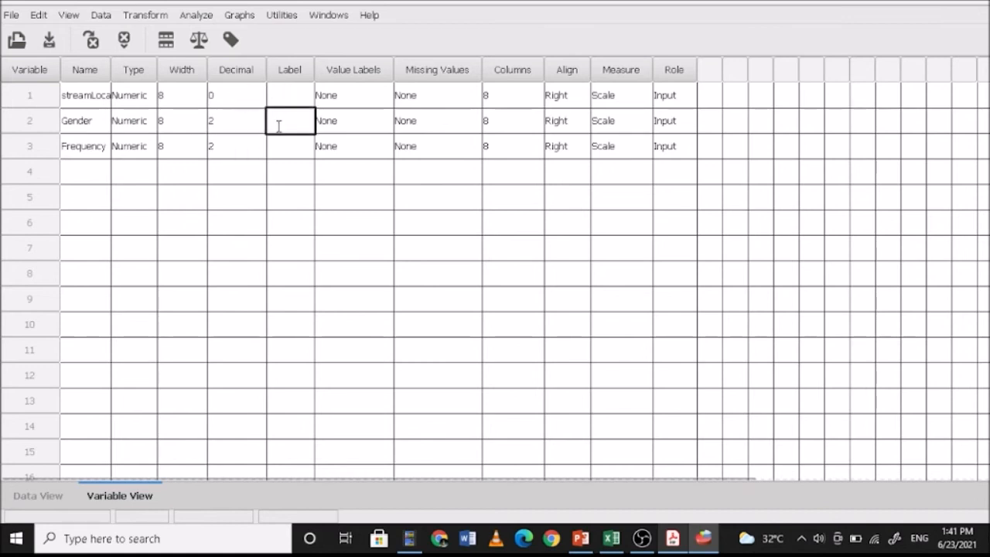
{"action": "left_click", "coordinate": [242, 126]}
{"action": "left_click", "coordinate": [276, 122]}
{"action": "left_click", "coordinate": [275, 123]}
{"action": "left_click", "coordinate": [243, 145]}
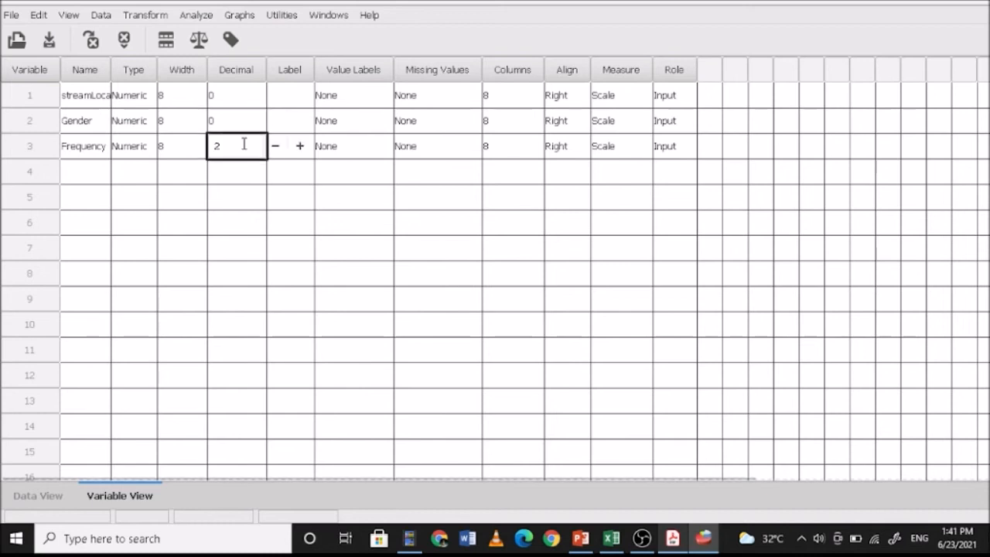
{"action": "left_click", "coordinate": [275, 147]}
{"action": "left_click", "coordinate": [275, 147]}
- Add value labels 1 = A and 2 = B to the streamLocation variable
{"action": "left_click", "coordinate": [349, 99]}
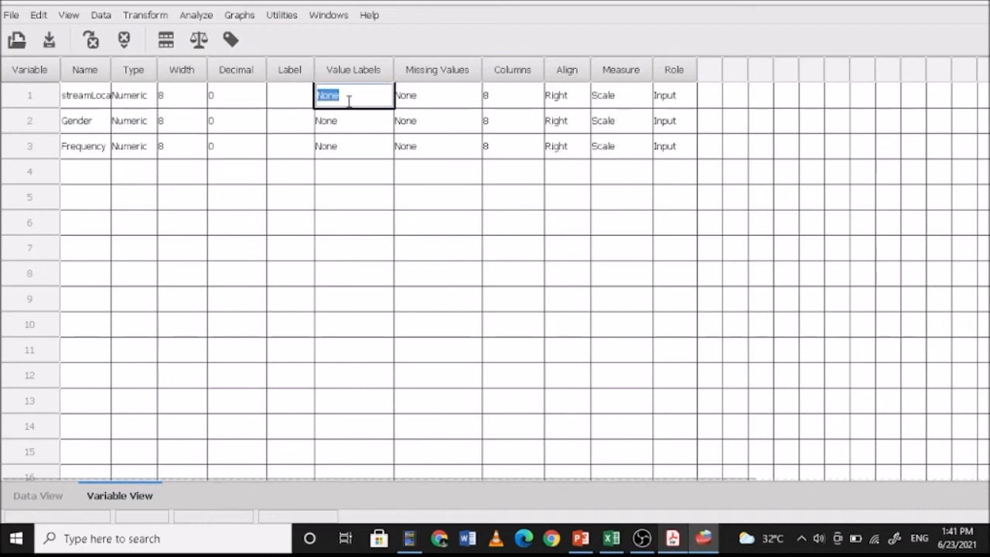
{"action": "left_click", "coordinate": [373, 99]}
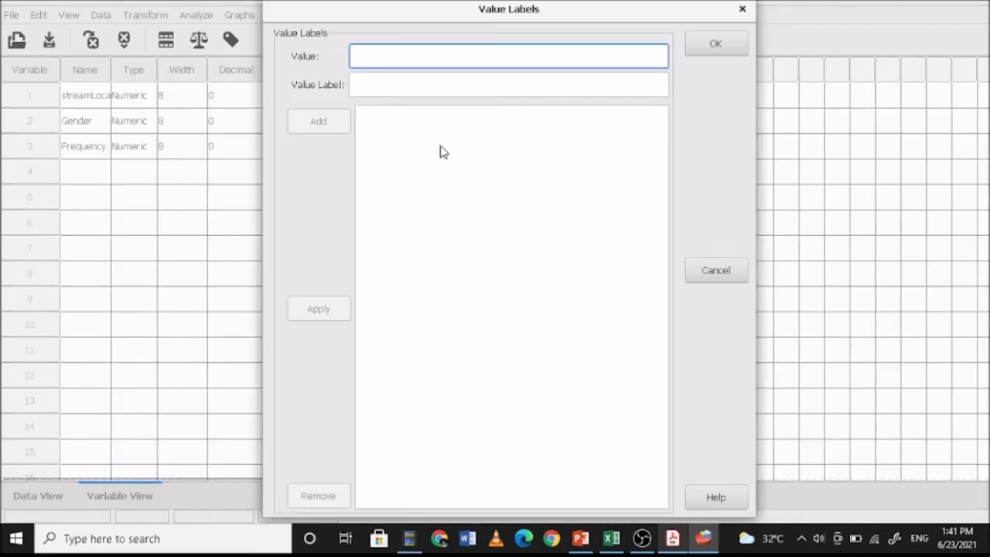
{"action": "type", "text": "1"}
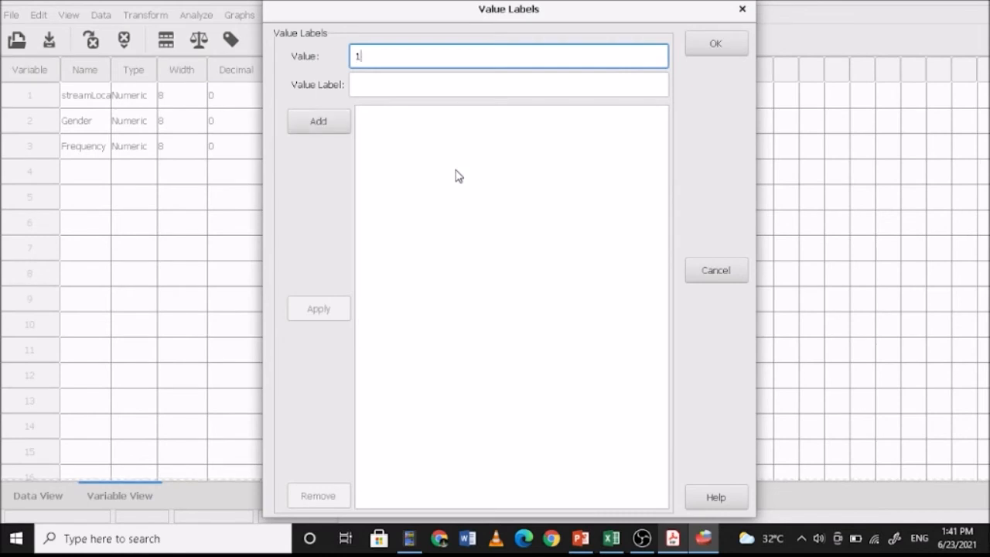
{"action": "left_click", "coordinate": [388, 81]}
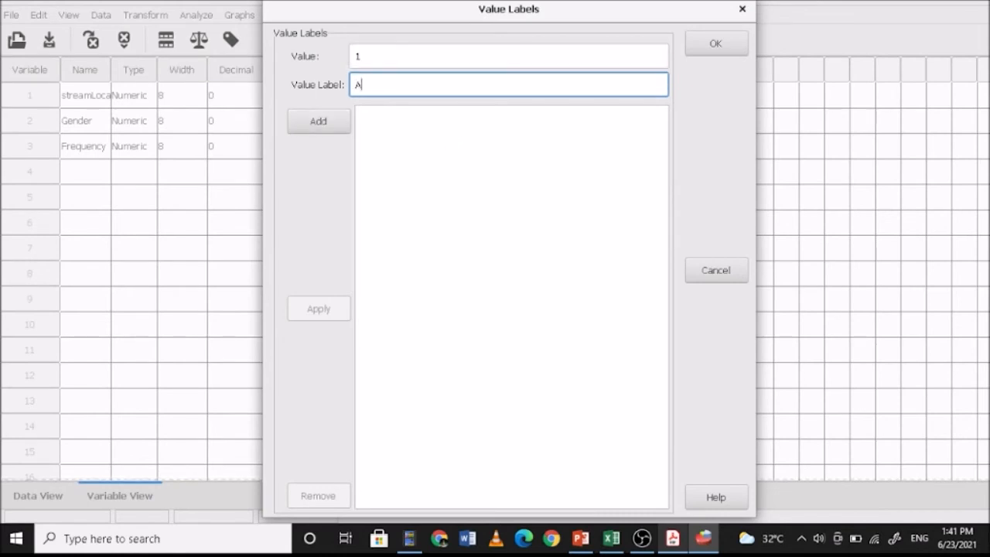
{"action": "left_click", "coordinate": [341, 125]}
{"action": "type", "text": "2"}
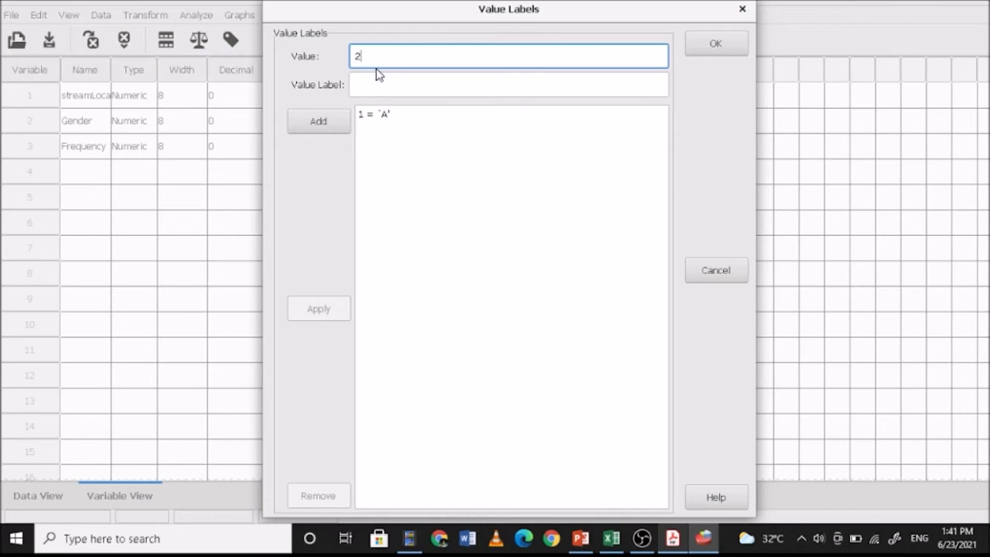
{"action": "left_click", "coordinate": [384, 94]}
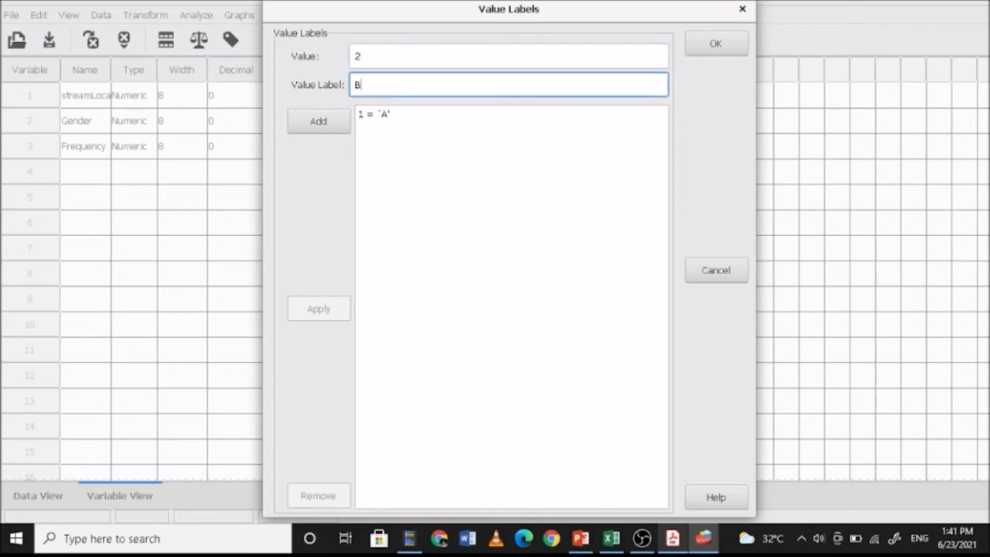
{"action": "left_click", "coordinate": [340, 118]}
- Add value labels 3 = C and 4 = D to streamLocation and confirm its label set
{"action": "type", "text": "3"}
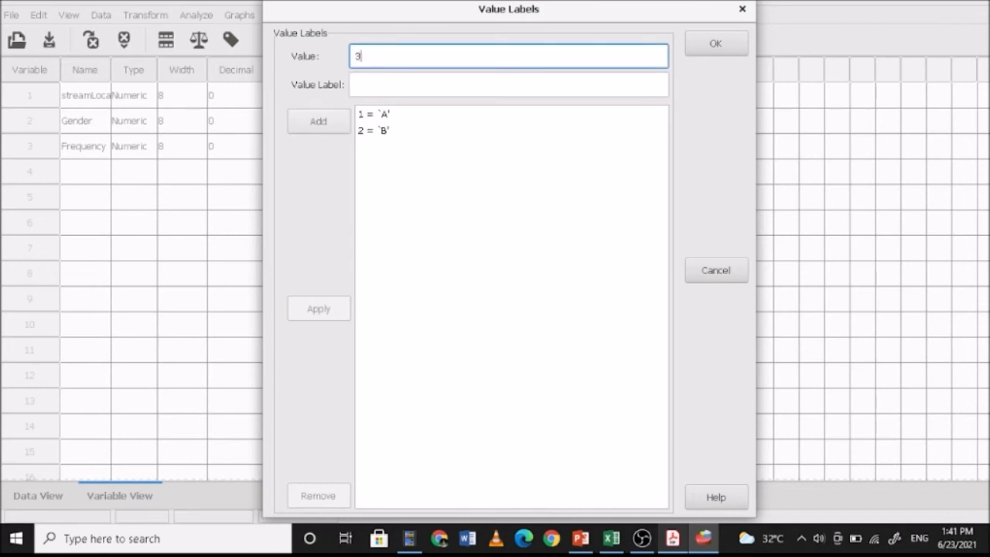
{"action": "left_click", "coordinate": [379, 93]}
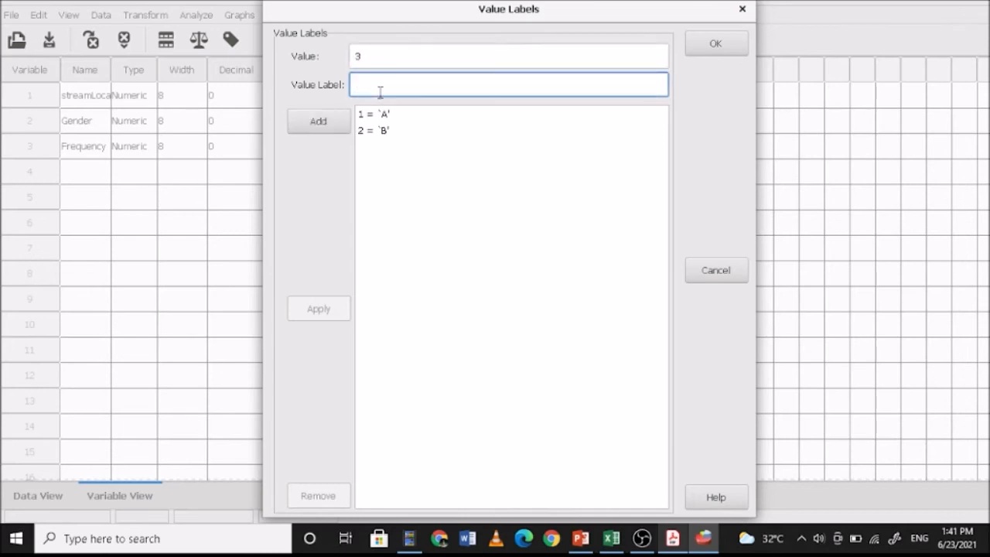
{"action": "left_click", "coordinate": [344, 121]}
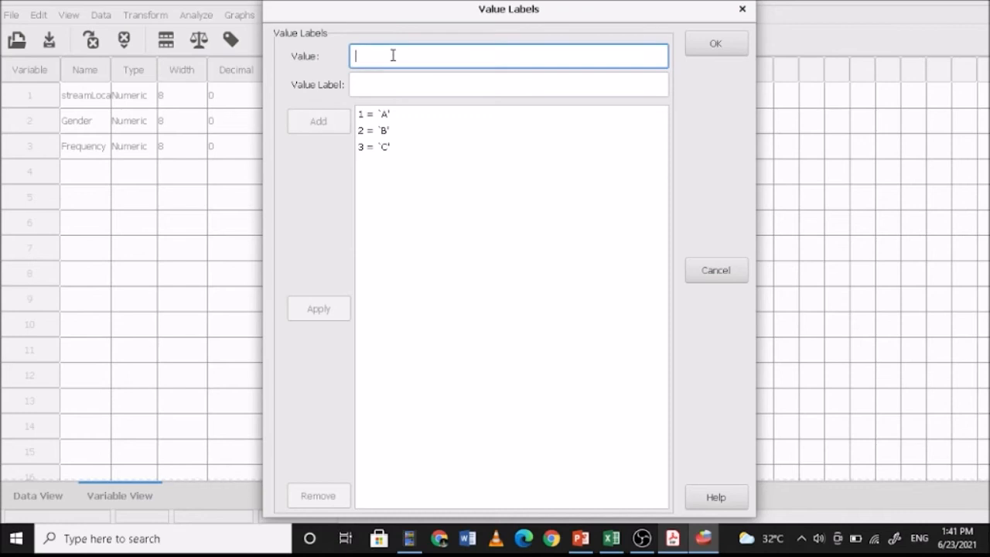
{"action": "type", "text": "4"}
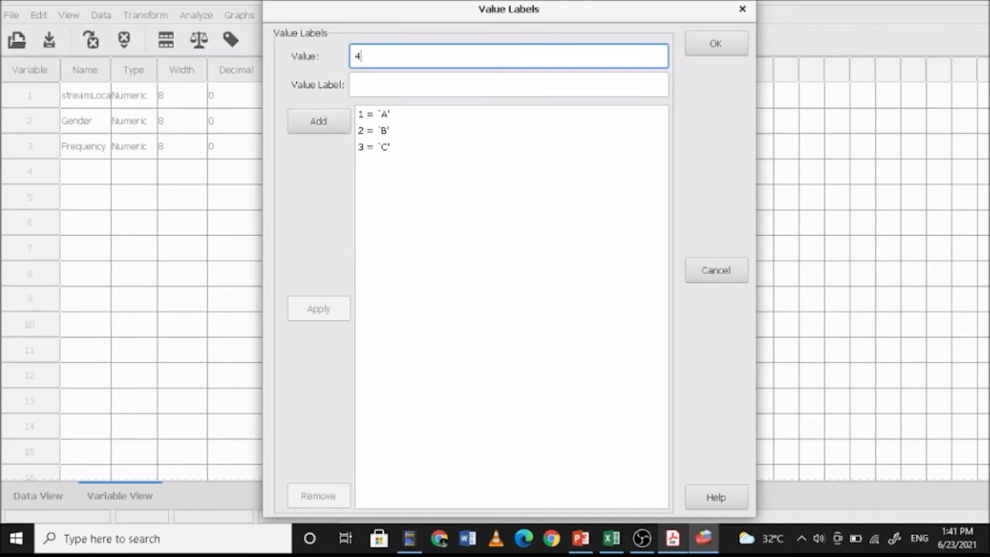
{"action": "left_click", "coordinate": [368, 83]}
{"action": "left_click", "coordinate": [338, 128]}
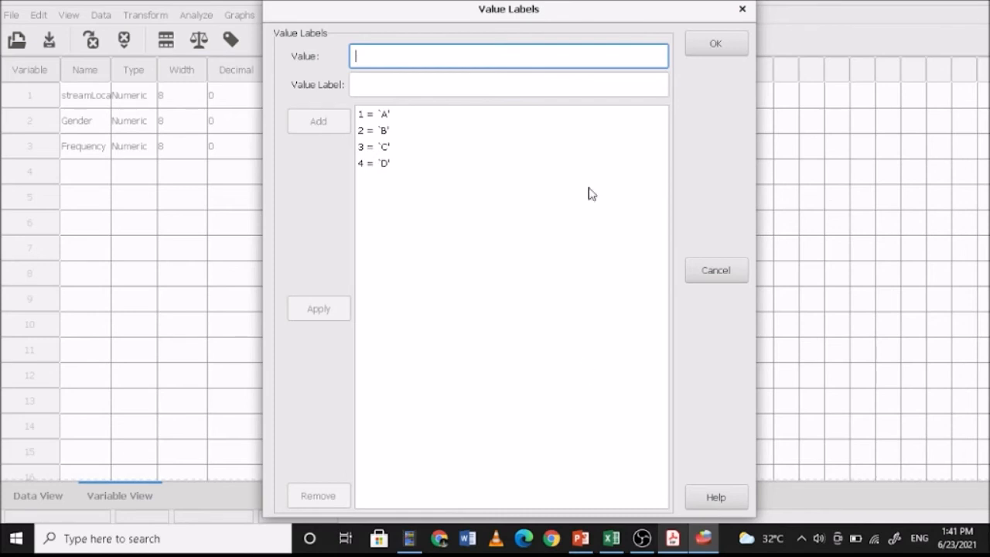
{"action": "left_click", "coordinate": [727, 45]}
- Define value labels 1 = Male and 2 = Female for the Gender variable
{"action": "left_click", "coordinate": [319, 123]}
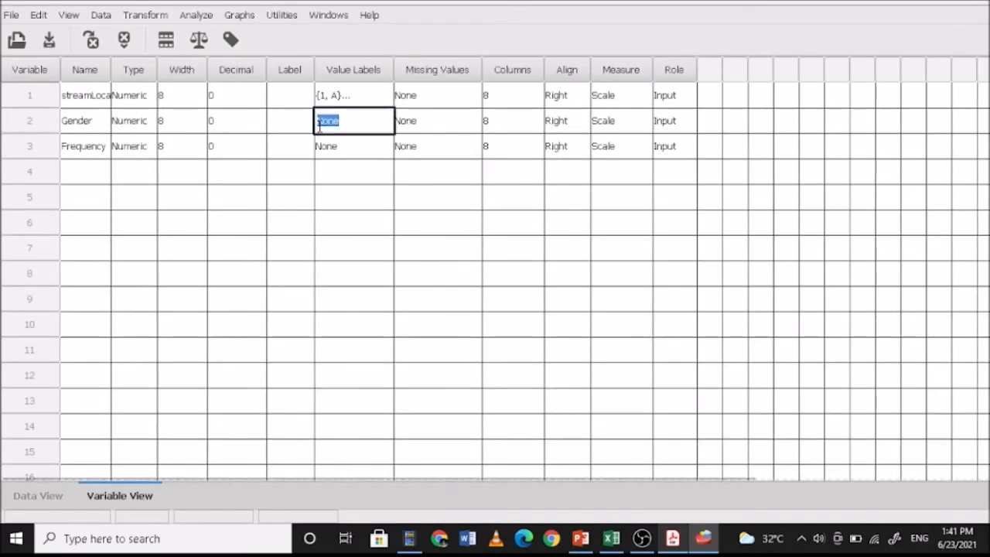
{"action": "left_click", "coordinate": [327, 123]}
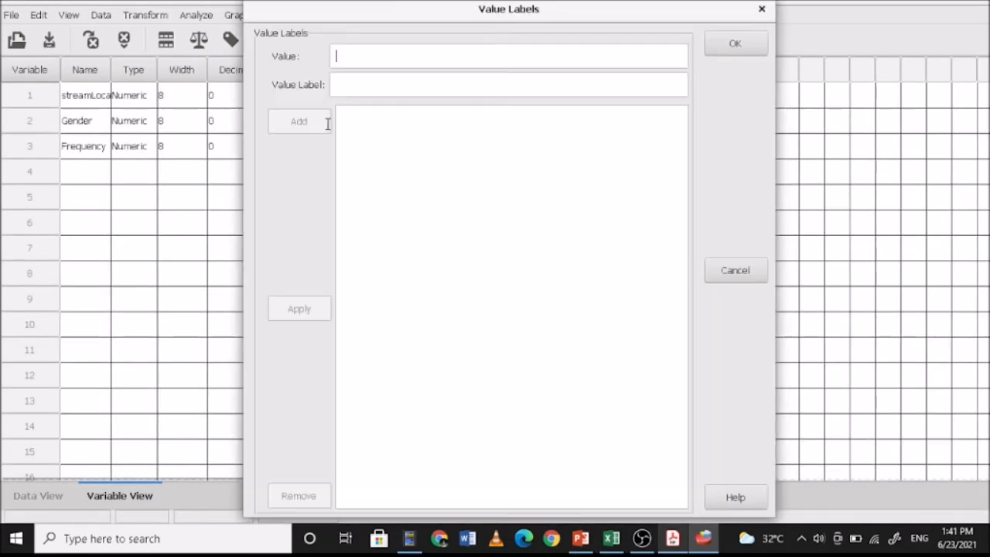
{"action": "type", "text": "1"}
{"action": "left_click", "coordinate": [349, 83]}
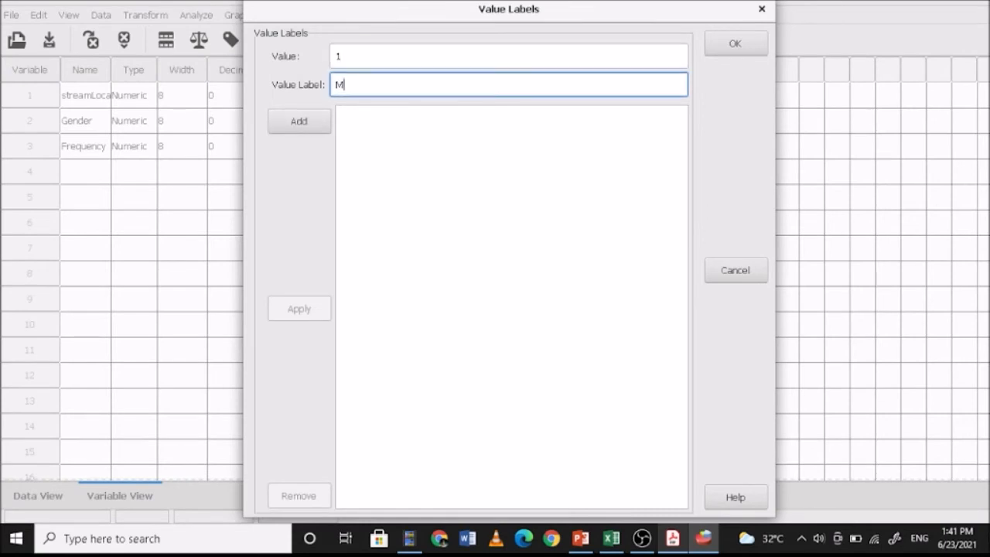
{"action": "left_click", "coordinate": [303, 130]}
{"action": "type", "text": "2"}
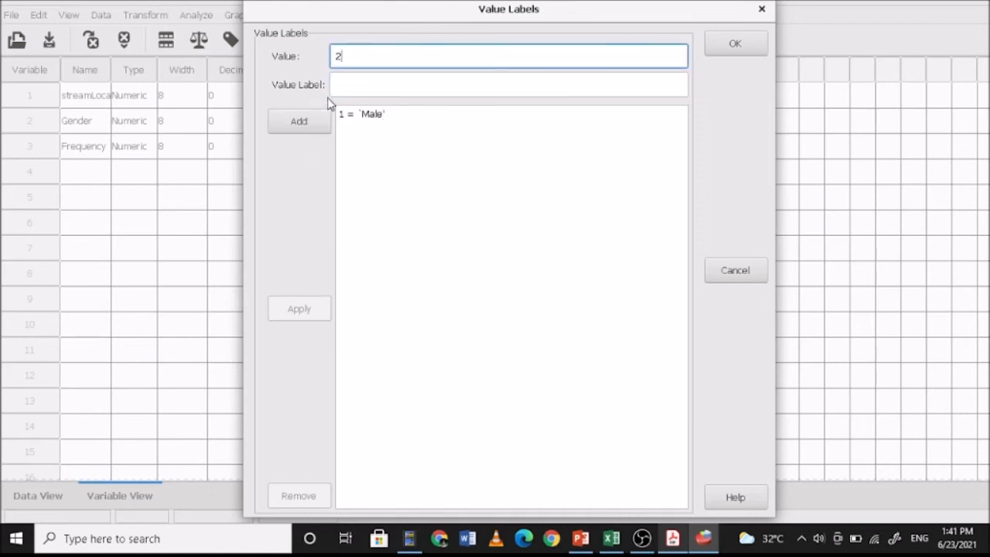
{"action": "left_click", "coordinate": [354, 80]}
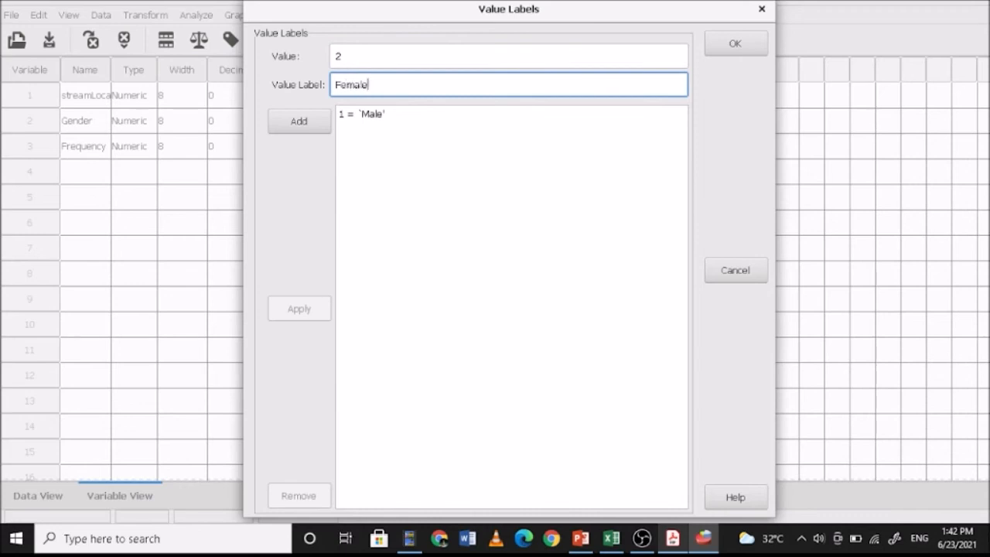
{"action": "left_click", "coordinate": [309, 125]}
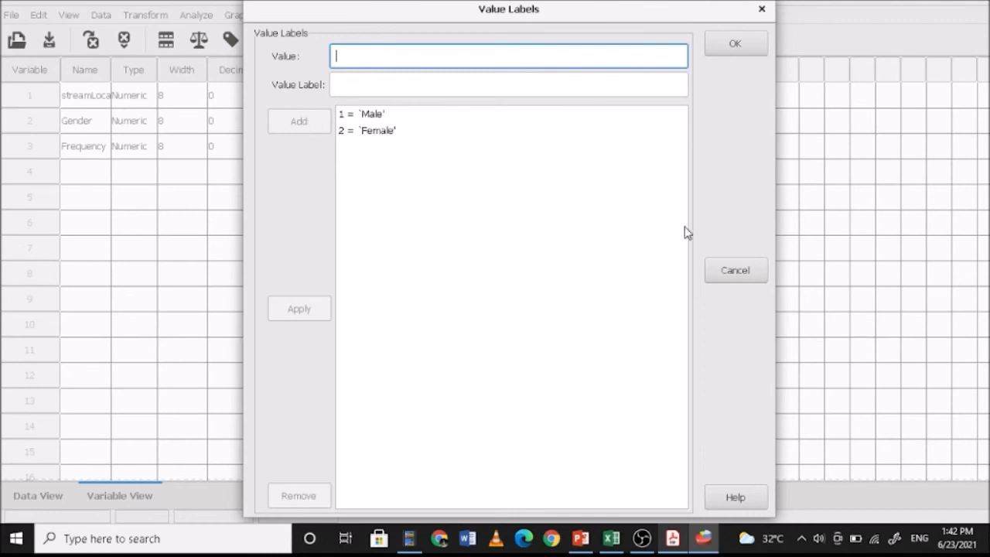
{"action": "left_click", "coordinate": [747, 51]}
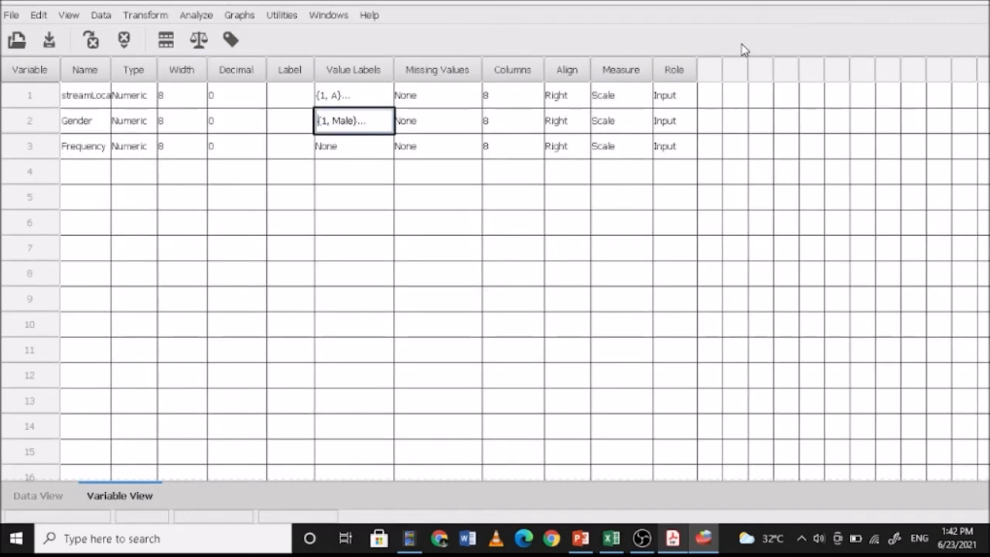
- Set the measurement level of streamLocation and Gender to Nominal
{"action": "left_click", "coordinate": [641, 97]}
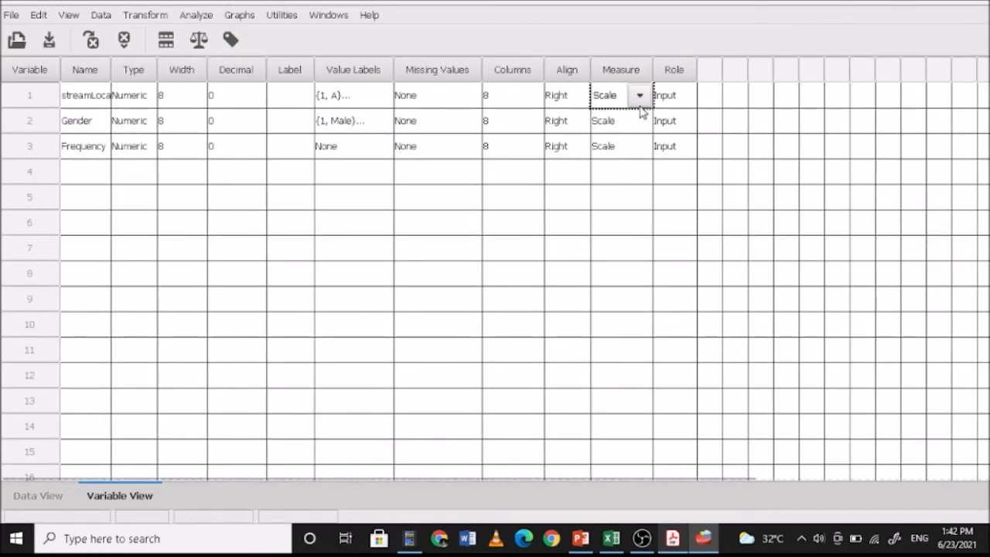
{"action": "left_click", "coordinate": [639, 96]}
{"action": "left_click", "coordinate": [628, 128]}
{"action": "left_click", "coordinate": [641, 122]}
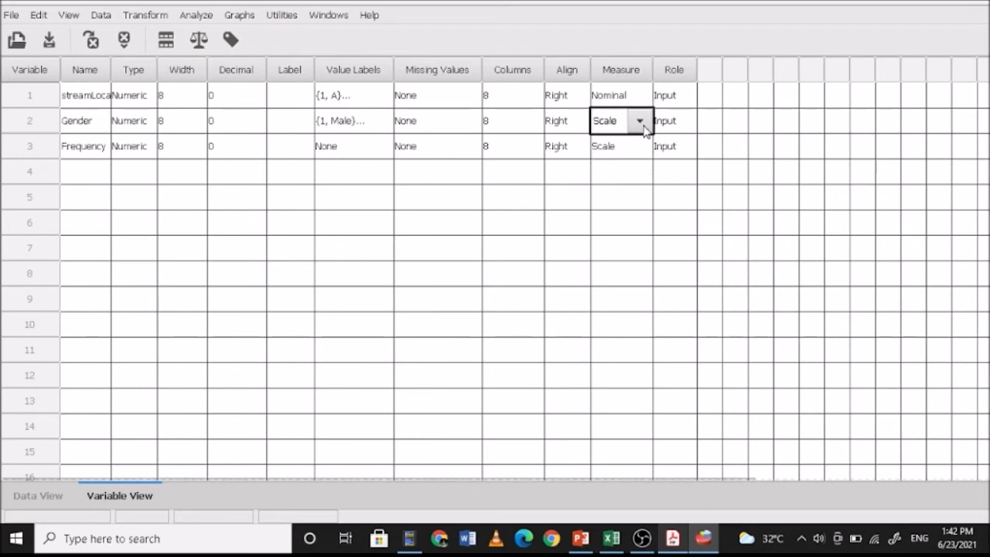
{"action": "left_click", "coordinate": [639, 124]}
{"action": "left_click", "coordinate": [618, 144]}
- Show the empty data sheet, then switch to Excel and copy the stacked table's data rows I8:K15 without the headers
{"action": "left_click", "coordinate": [41, 501]}
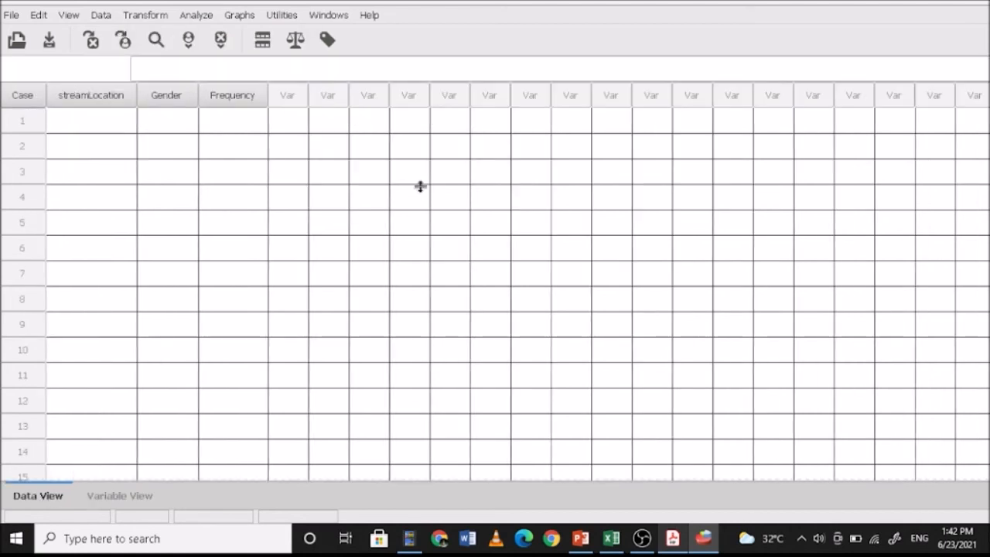
{"action": "left_click", "coordinate": [611, 537]}
{"action": "left_click", "coordinate": [537, 219]}
{"action": "left_click_drag", "start_coordinate": [537, 219], "coordinate": [631, 341]}
{"action": "key", "text": "ctrl+c"}
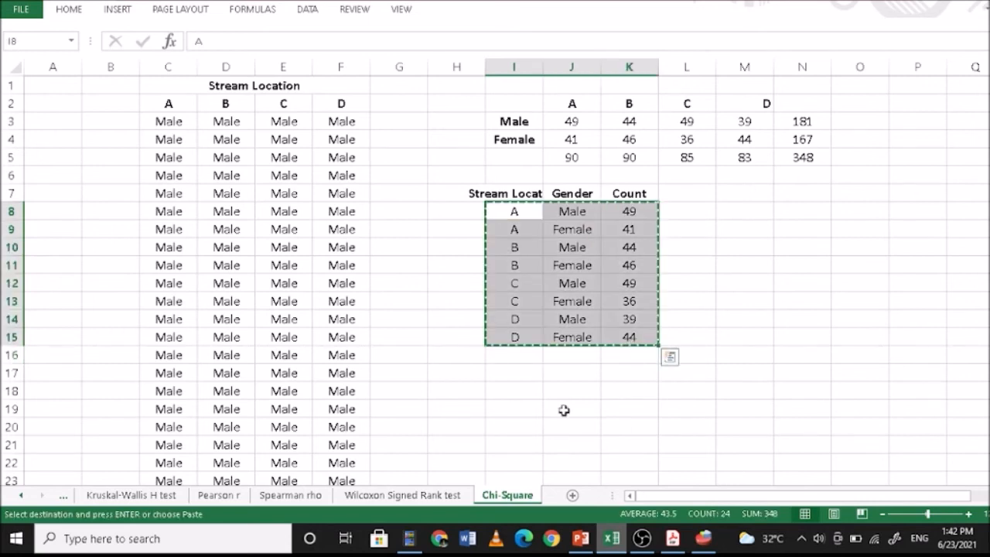
- Switch back to PSPP, paste the copied rows starting at case 1 of streamLocation, and display value labels instead of codes
{"action": "key", "text": "alt+Tab"}
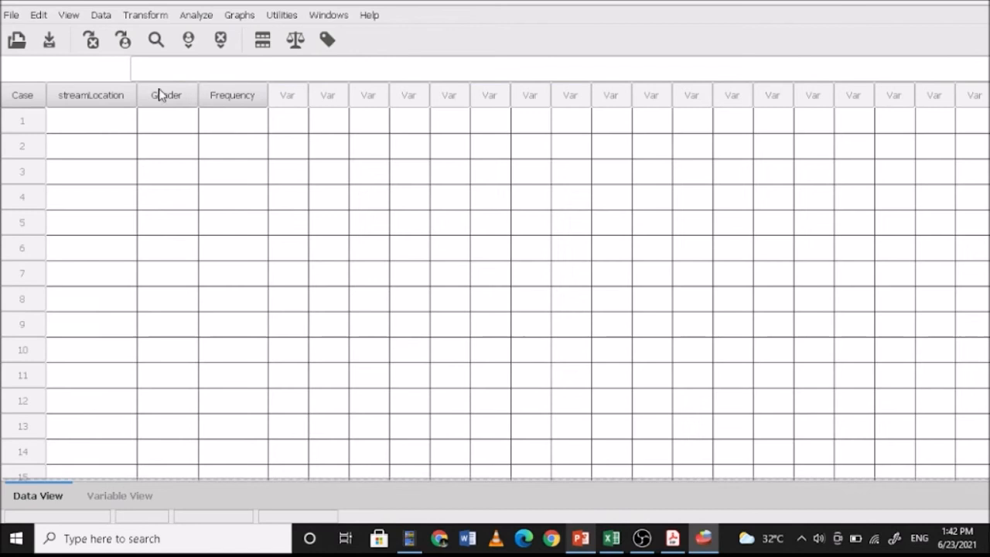
{"action": "left_click", "coordinate": [95, 123]}
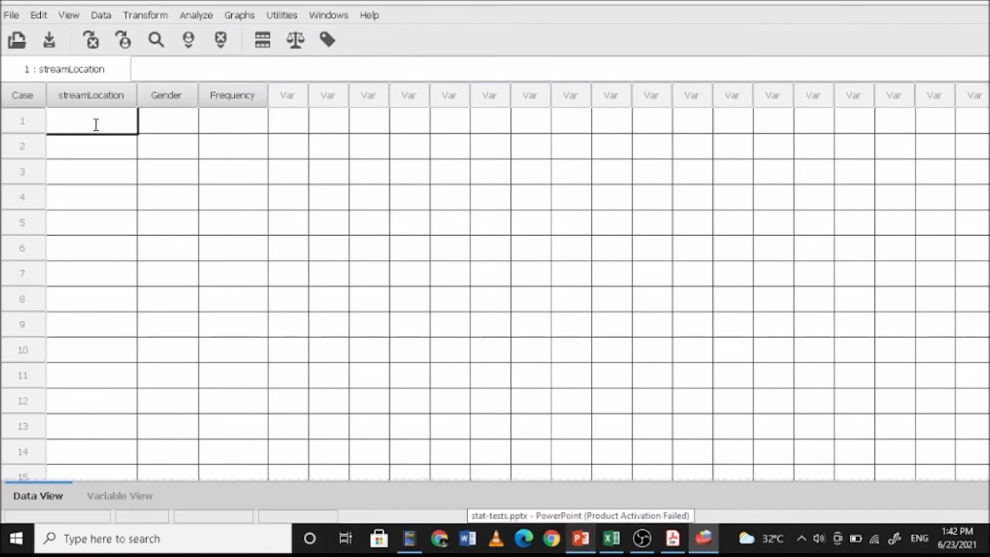
{"action": "key", "text": "ctrl+v"}
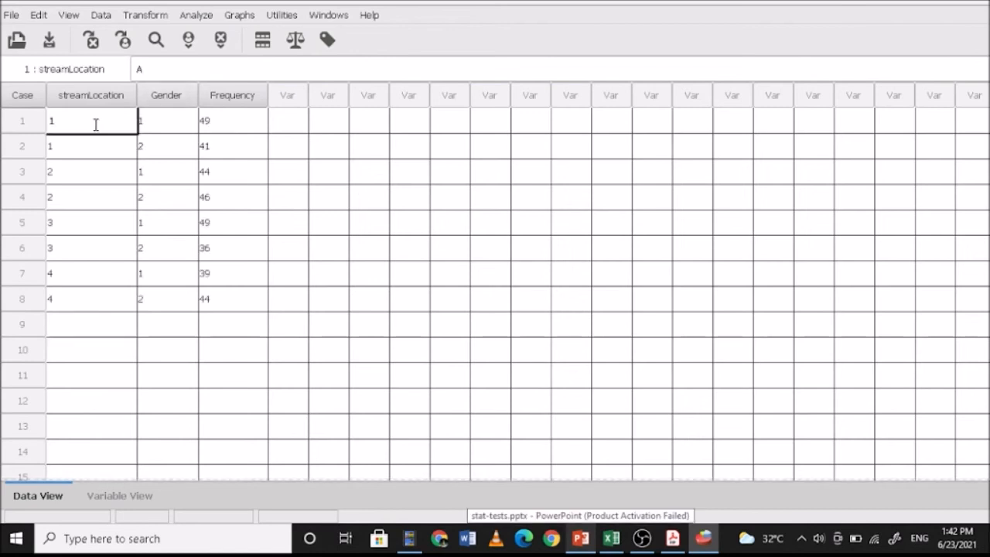
{"action": "left_click", "coordinate": [326, 39]}
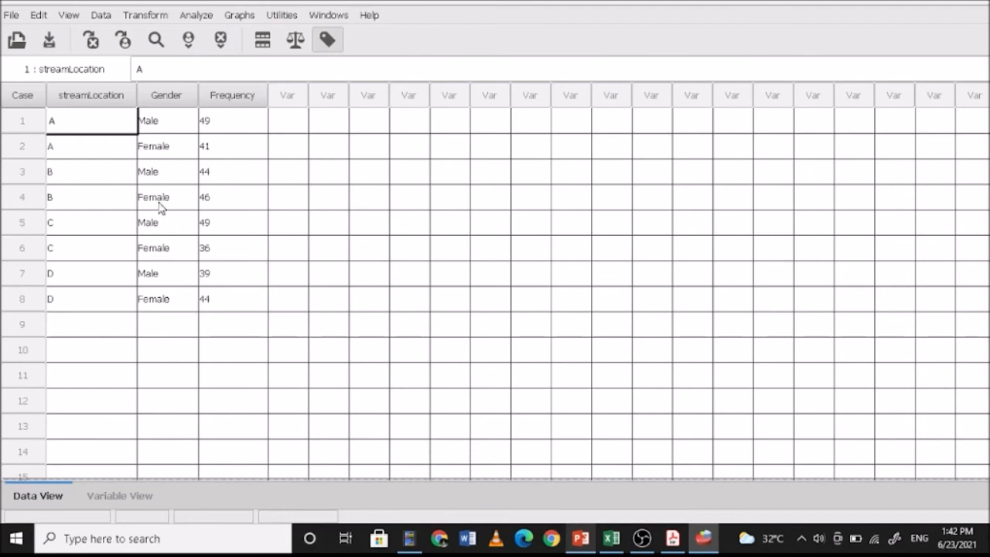
- Weight the cases by the Frequency variable
{"action": "left_click", "coordinate": [101, 16]}
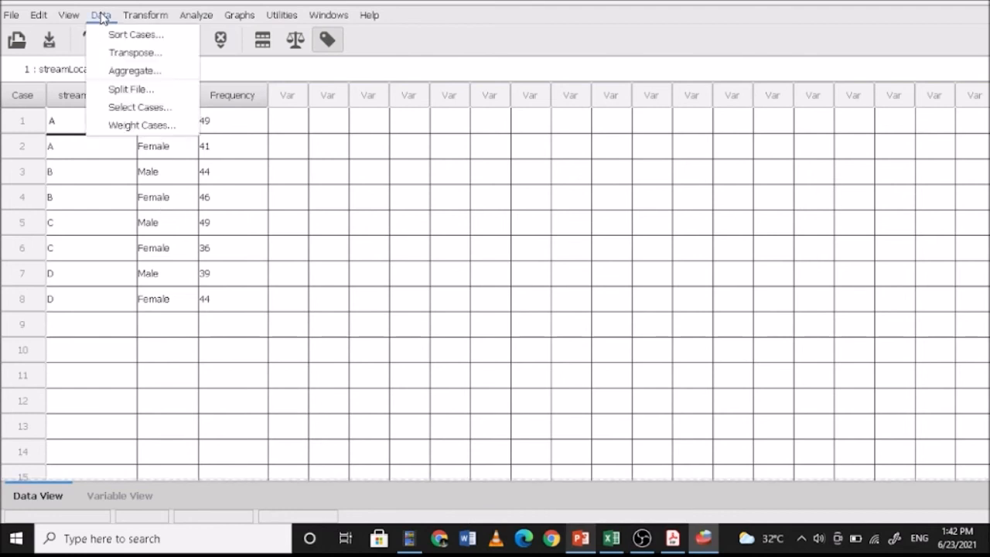
{"action": "left_click", "coordinate": [153, 128]}
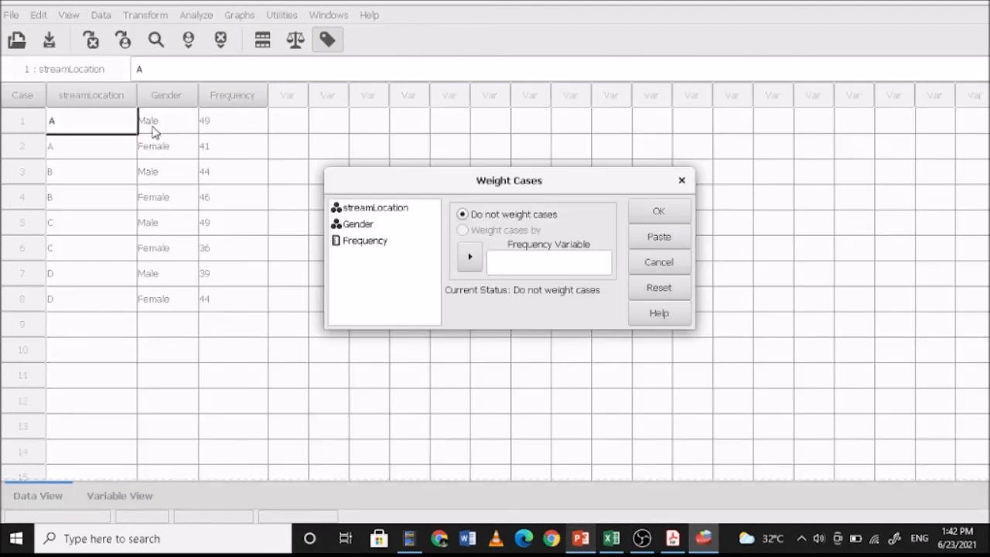
{"action": "left_click", "coordinate": [363, 240]}
{"action": "left_click", "coordinate": [467, 259]}
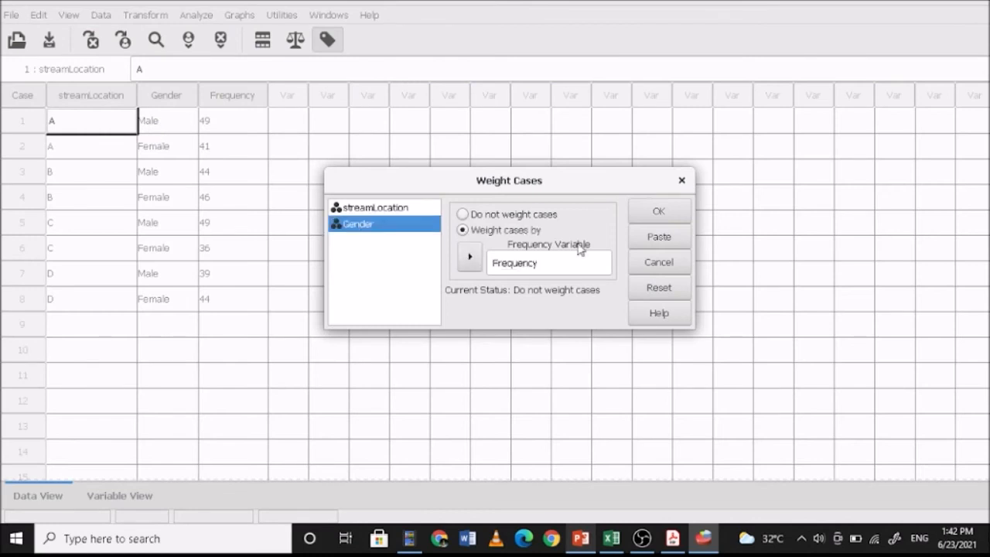
{"action": "left_click", "coordinate": [652, 216]}
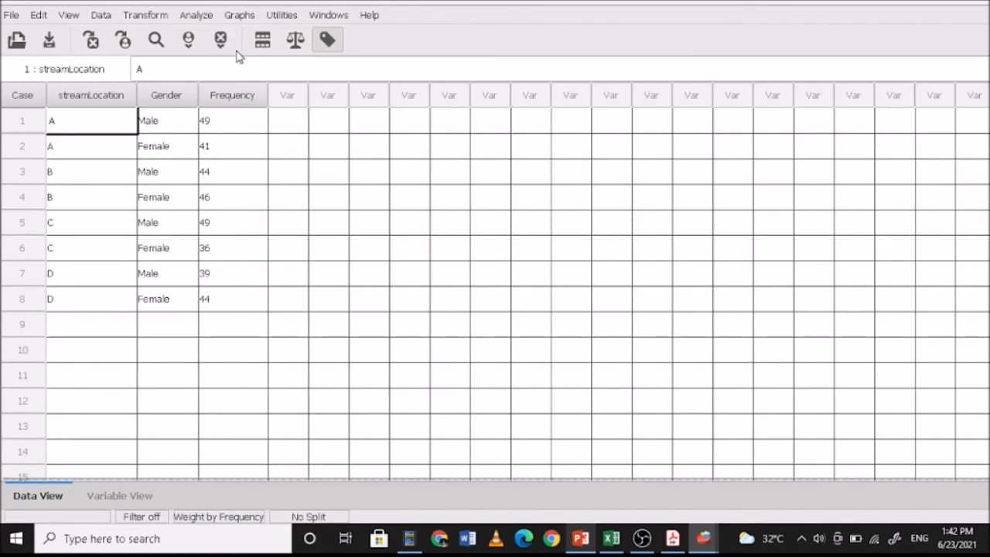
- Start a Crosstabs analysis with streamLocation as the row variable and Gender as the column variable
{"action": "left_click", "coordinate": [204, 17]}
{"action": "mouse_move", "coordinate": [279, 42]}
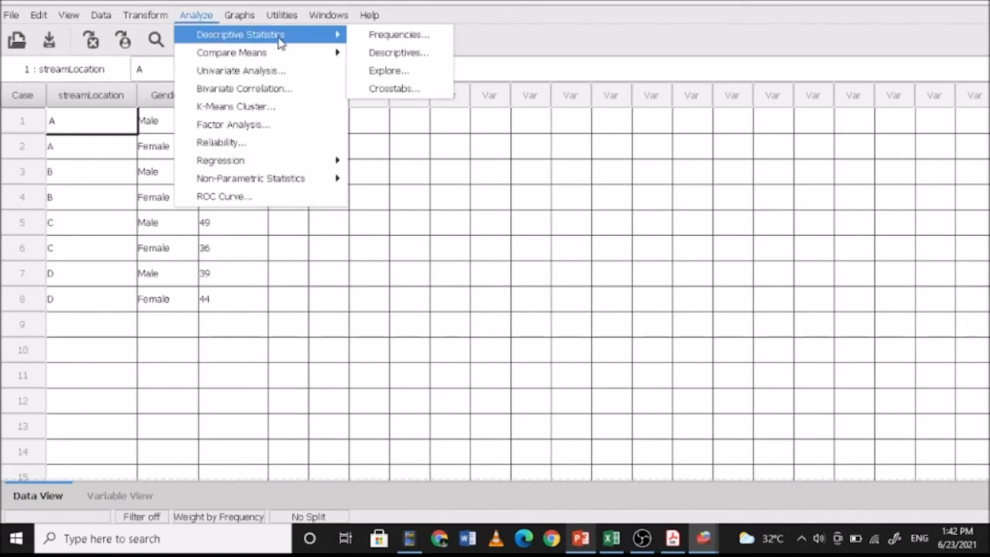
{"action": "left_click", "coordinate": [379, 90]}
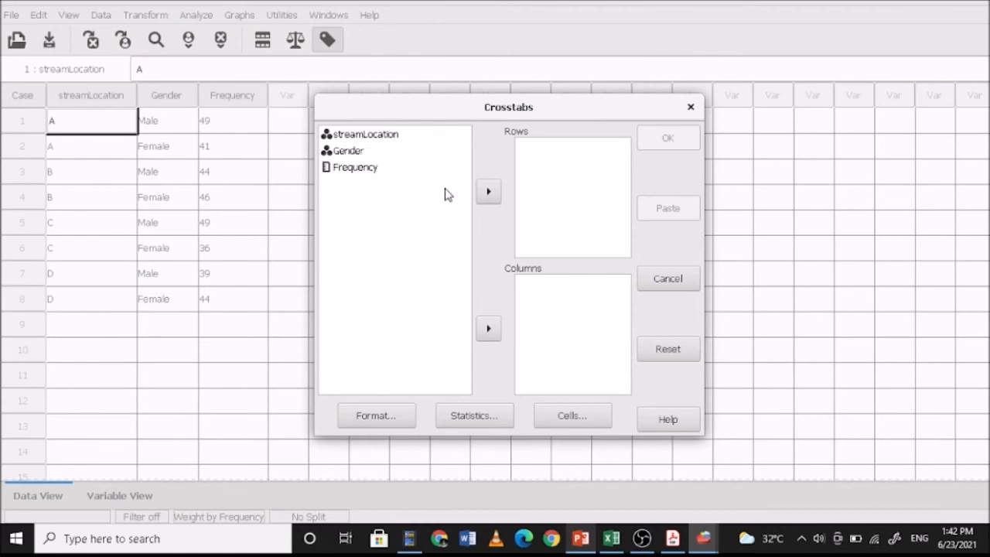
{"action": "left_click", "coordinate": [372, 137]}
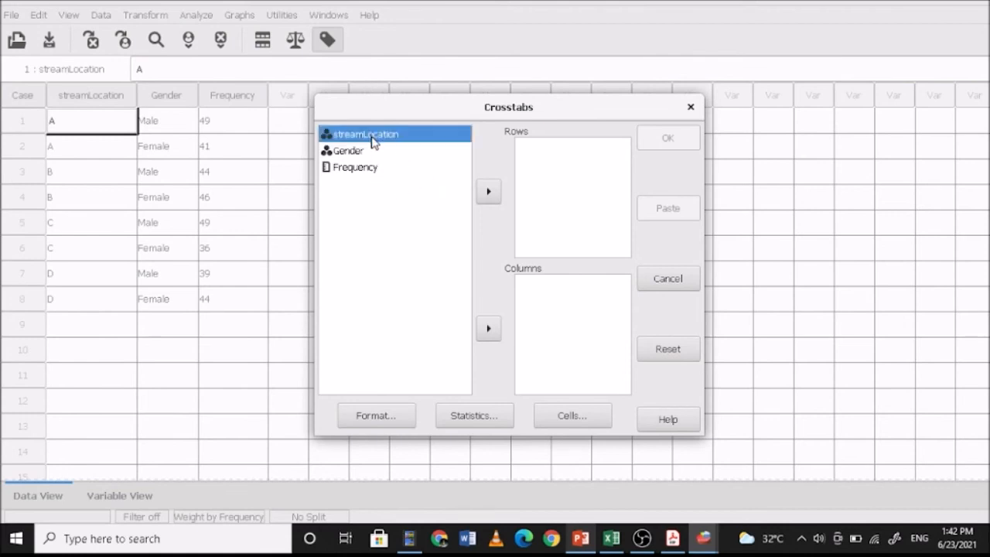
{"action": "left_click", "coordinate": [488, 191]}
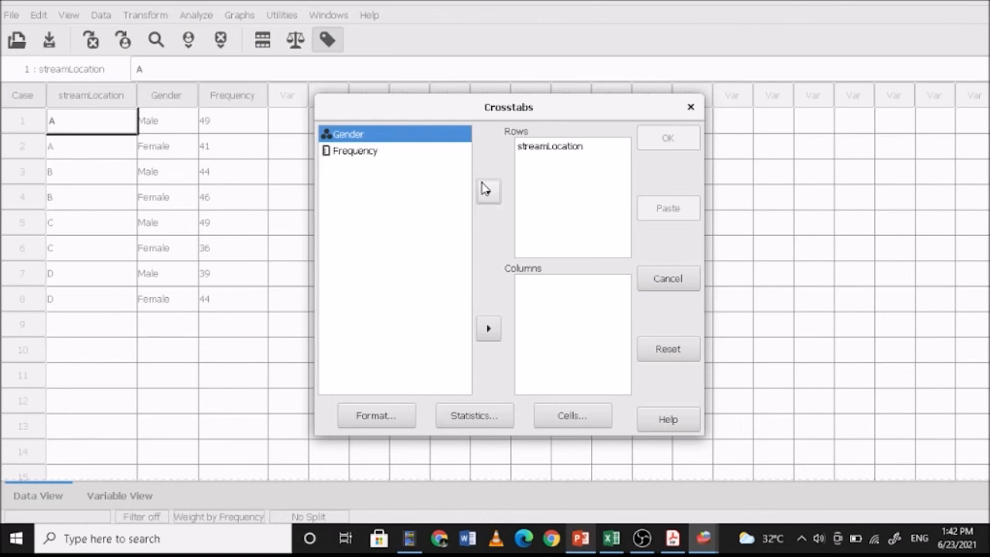
{"action": "left_click", "coordinate": [490, 333]}
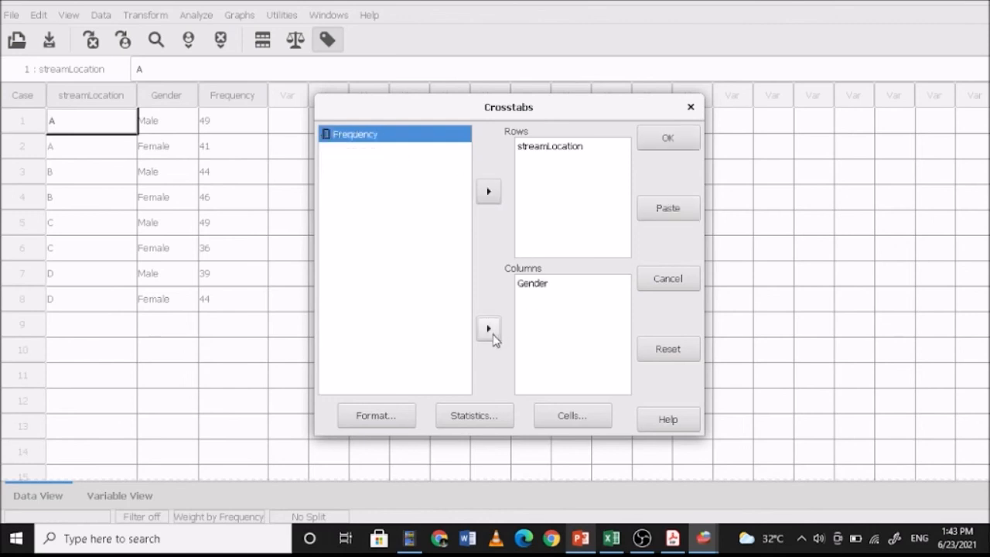
- Keep Chisq as the only Crosstabs statistic, run the analysis, and bring up the output window
{"action": "left_click", "coordinate": [473, 418]}
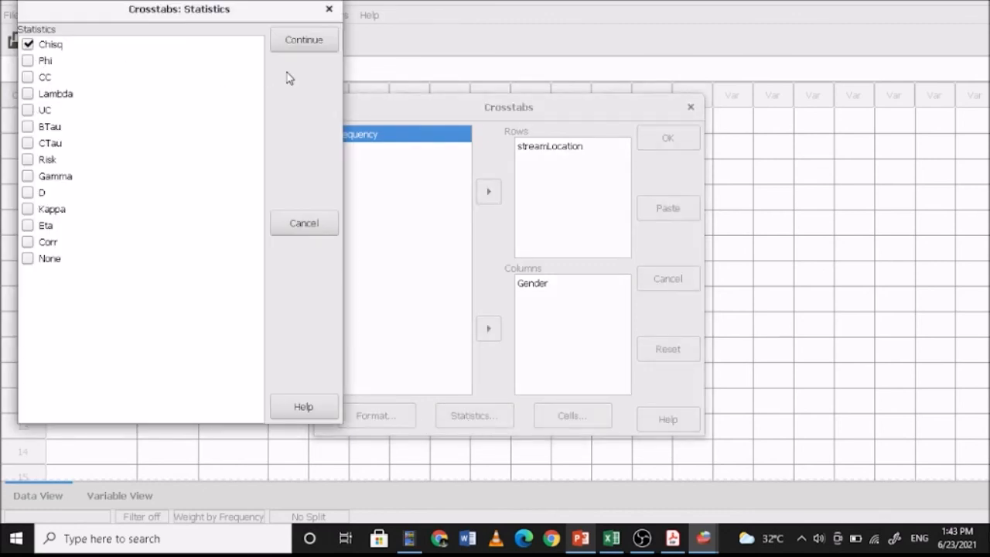
{"action": "left_click", "coordinate": [304, 51]}
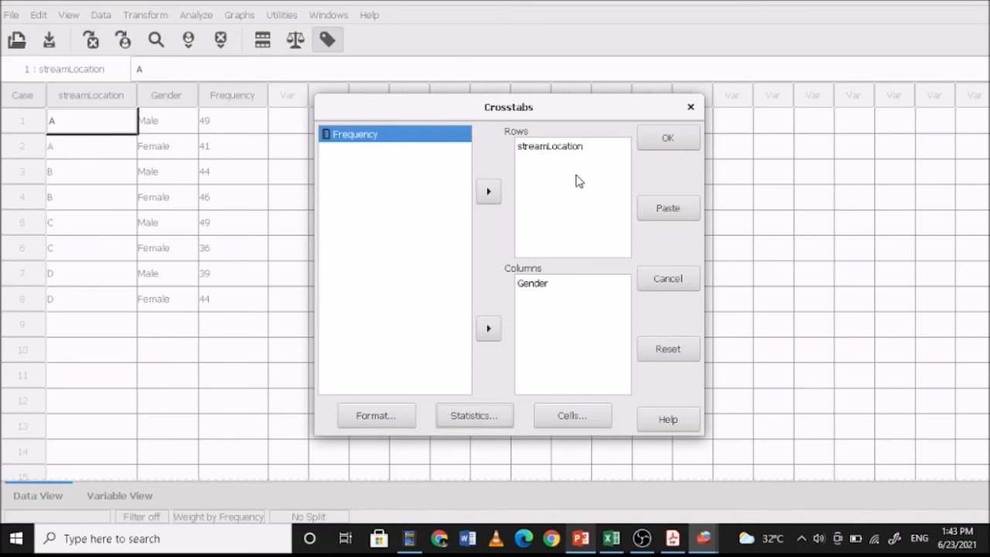
{"action": "left_click", "coordinate": [668, 139]}
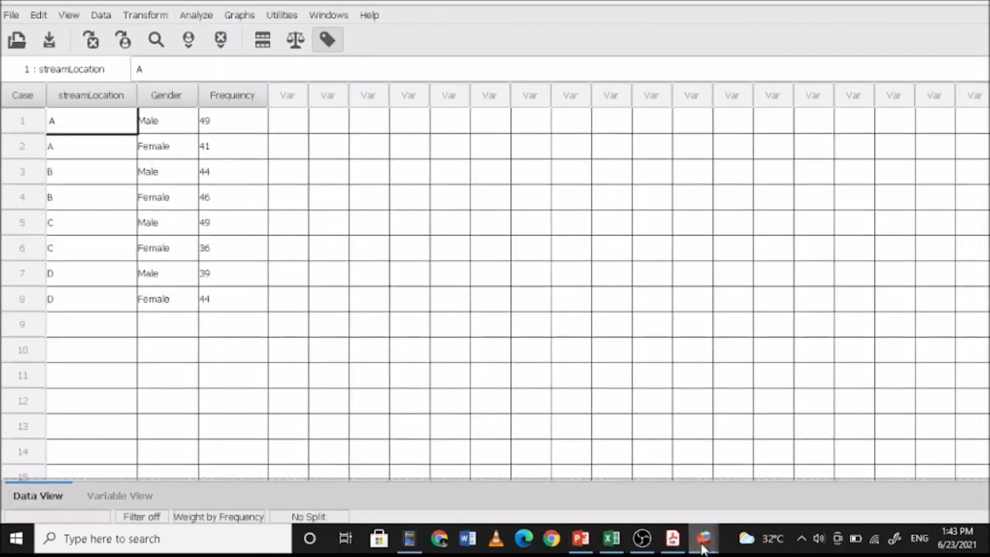
{"action": "mouse_move", "coordinate": [703, 547]}
{"action": "left_click", "coordinate": [787, 481]}
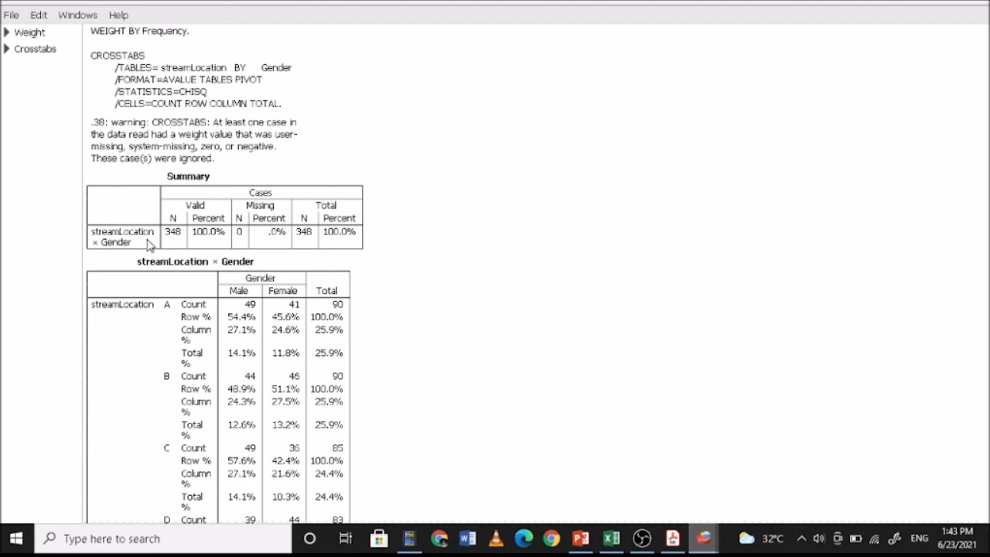
- Switch to Excel and total the Count values K8:K15 in cell K16 with AutoSum
{"action": "mouse_move", "coordinate": [611, 538]}
{"action": "left_click", "coordinate": [618, 475]}
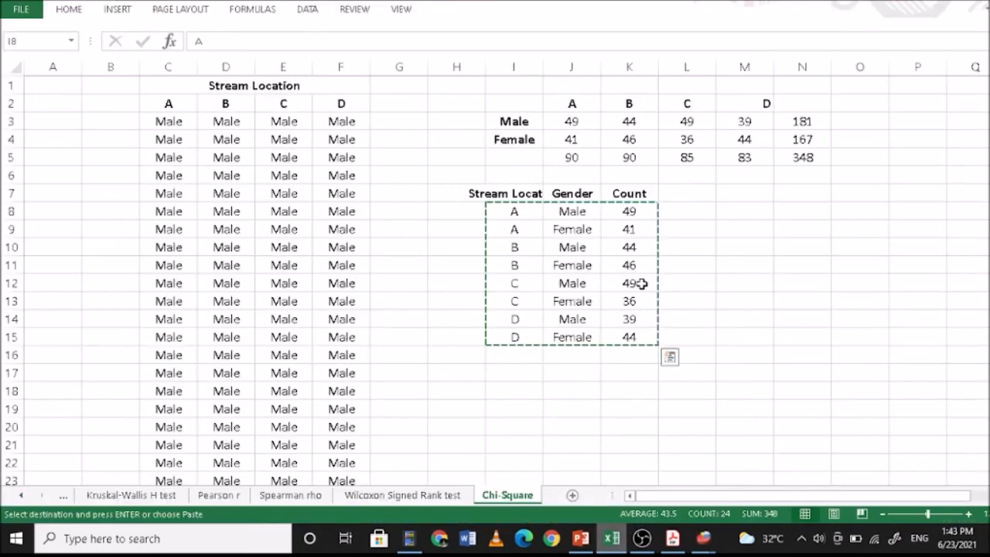
{"action": "left_click_drag", "start_coordinate": [634, 213], "coordinate": [645, 317]}
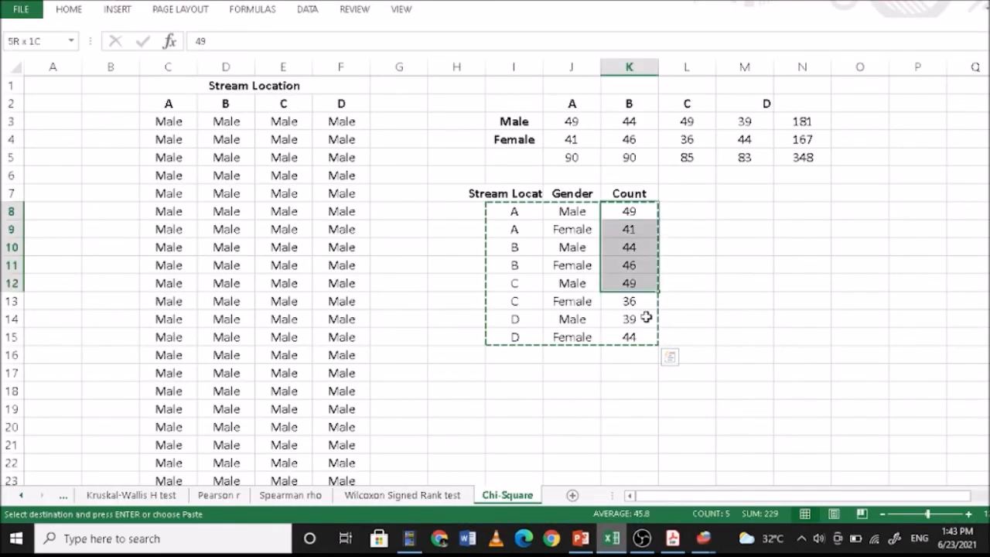
{"action": "left_click", "coordinate": [68, 12]}
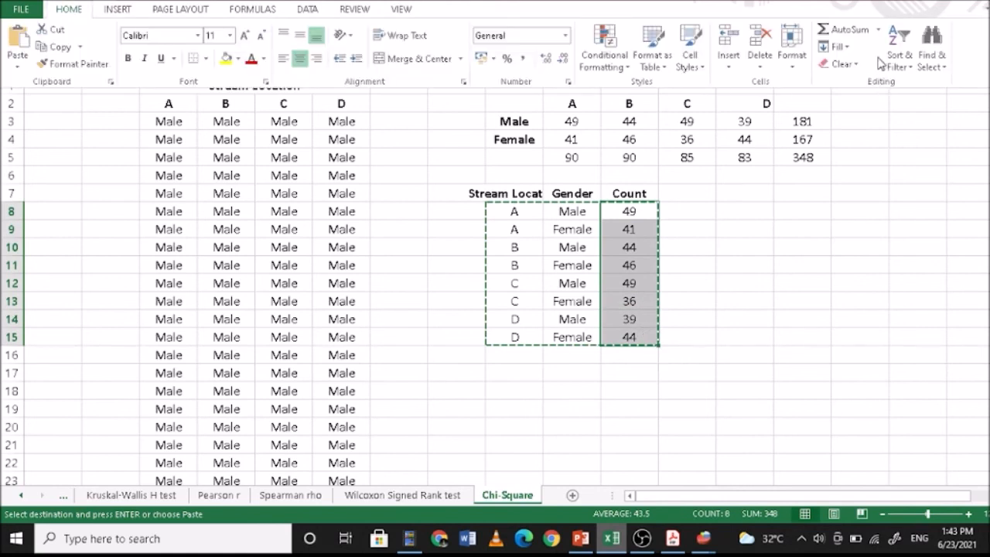
{"action": "left_click", "coordinate": [843, 36]}
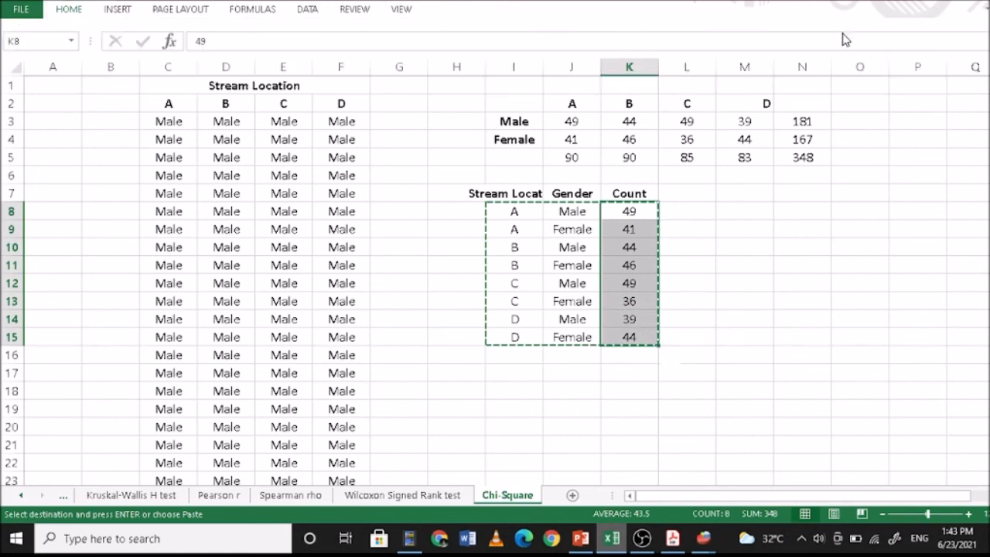
{"action": "left_click", "coordinate": [650, 356]}
- Return to the PSPP output and examine the case summary, the streamLocation by Gender table and the Chi-Square Tests table
{"action": "left_click", "coordinate": [703, 540]}
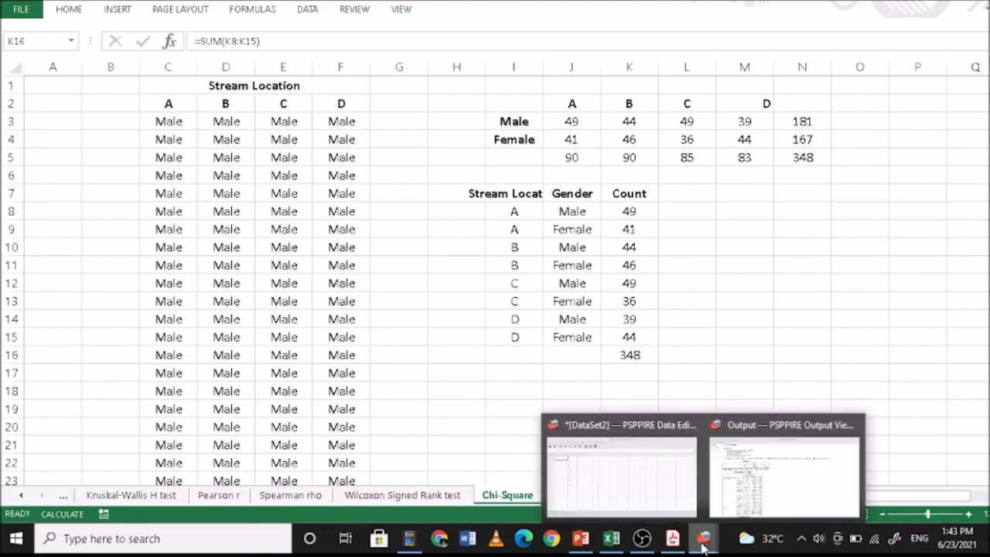
{"action": "left_click", "coordinate": [738, 487]}
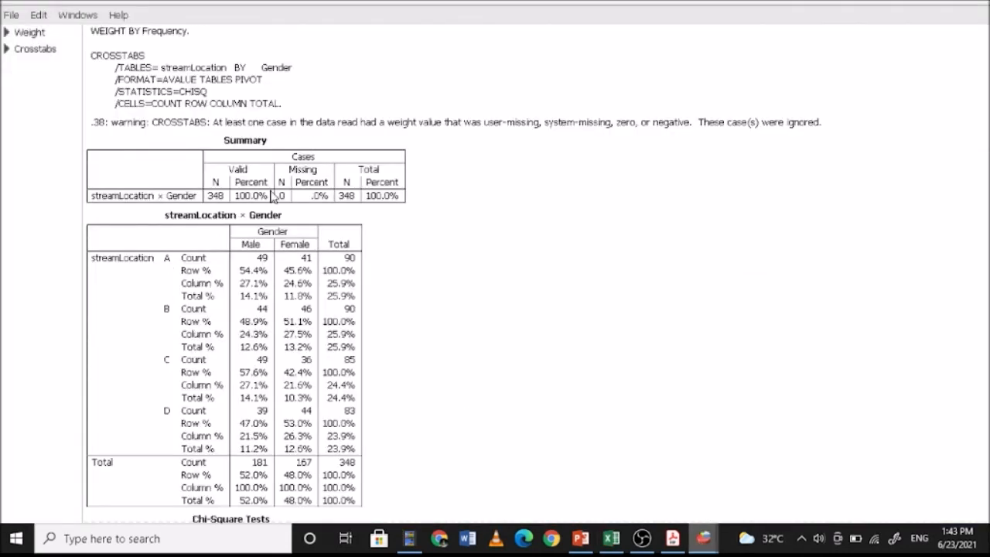
{"action": "scroll", "coordinate": [262, 228], "scroll_direction": "down", "scroll_amount": 1}
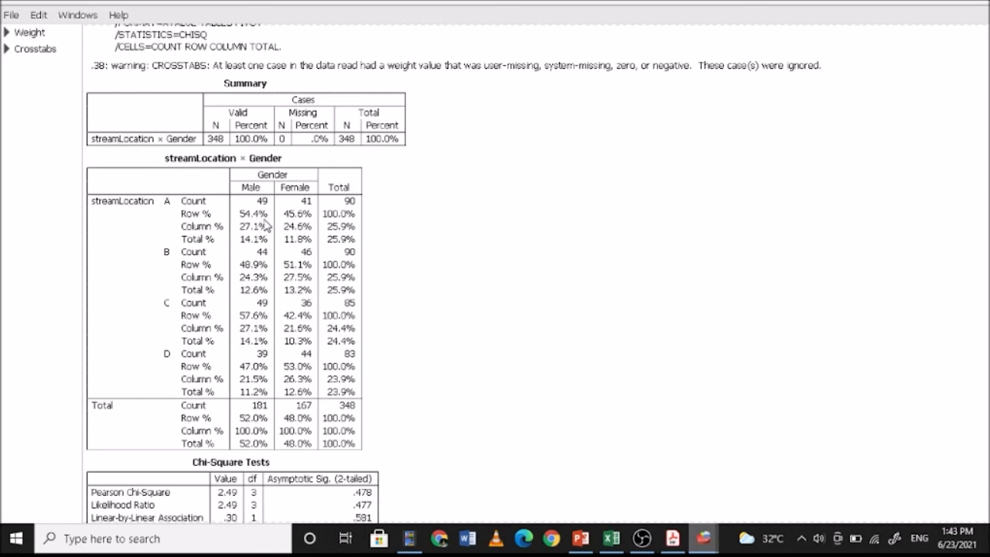
{"action": "scroll", "coordinate": [271, 214], "scroll_direction": "down", "scroll_amount": 1}
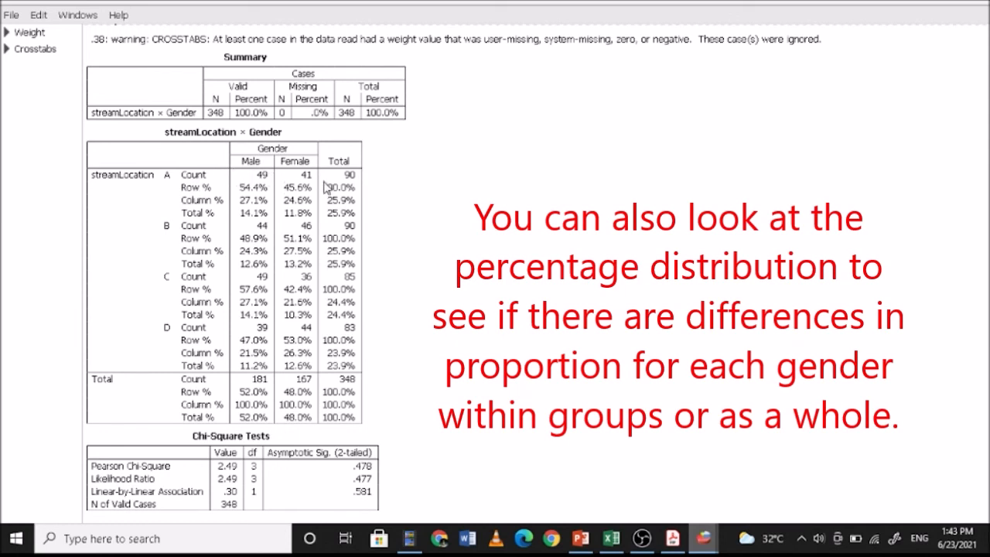
- Compare the PSPP crosstab with Excel's stream location and gender counts, and switch to PowerPoint's chi-square example problem slide
{"action": "left_click", "coordinate": [611, 538]}
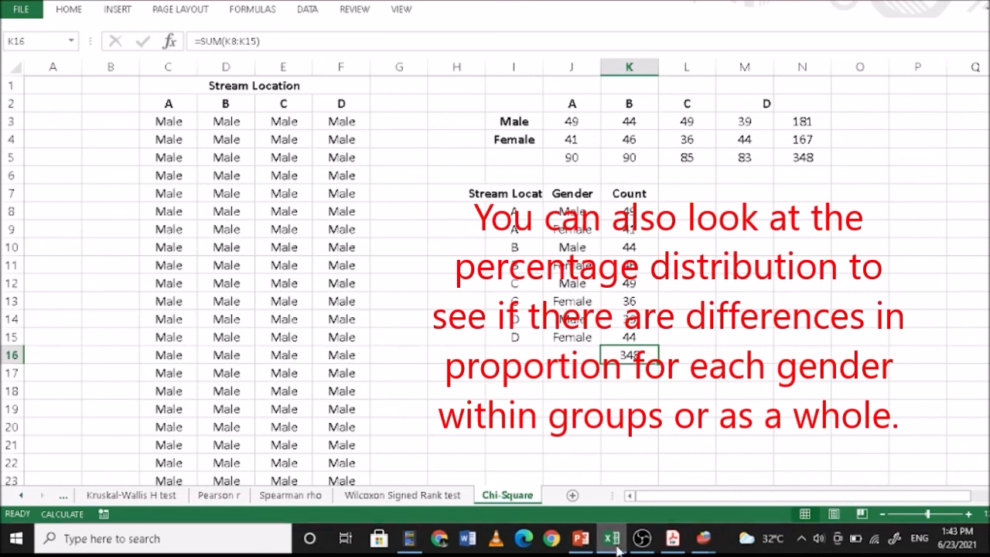
{"action": "key", "text": "alt+Tab"}
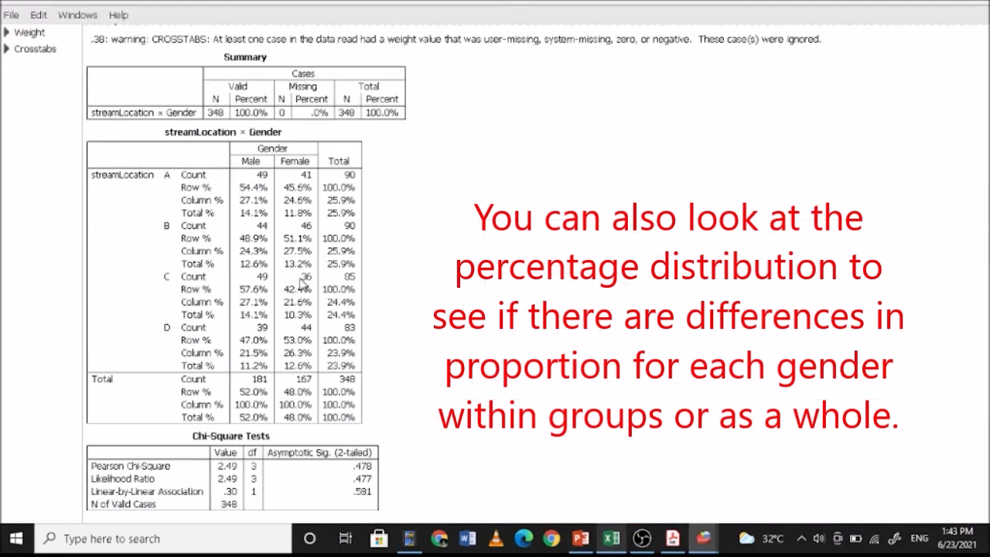
{"action": "left_click", "coordinate": [614, 545]}
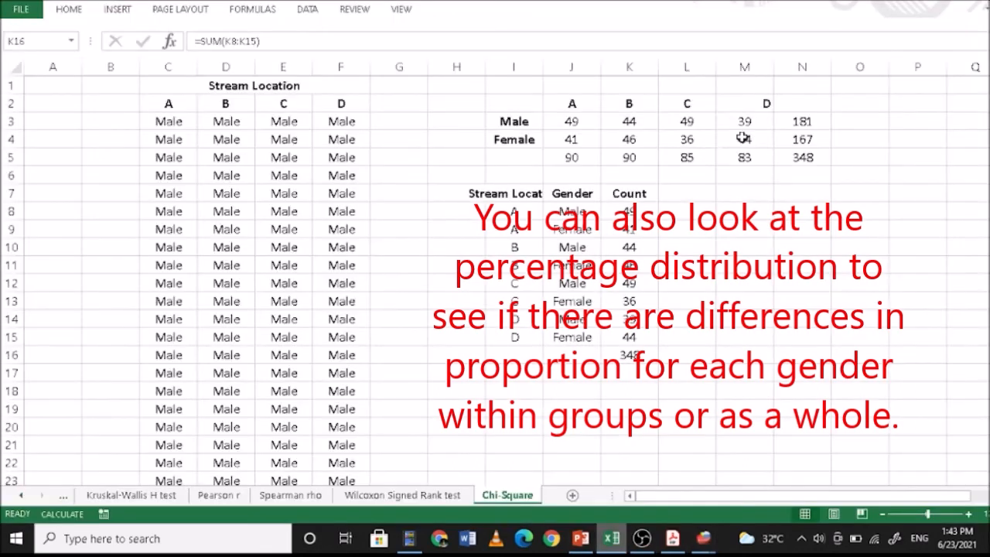
{"action": "left_click", "coordinate": [610, 544]}
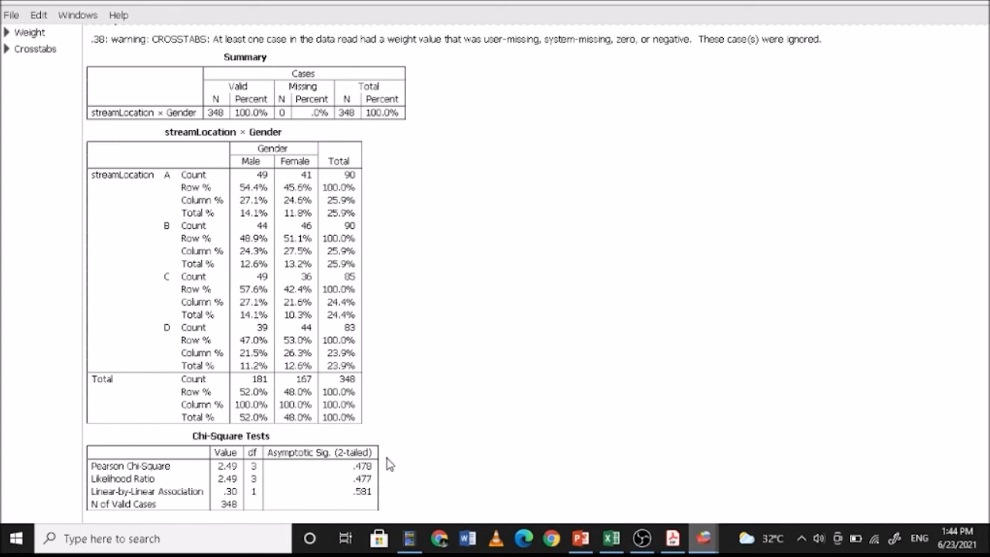
{"action": "left_click", "coordinate": [581, 539]}
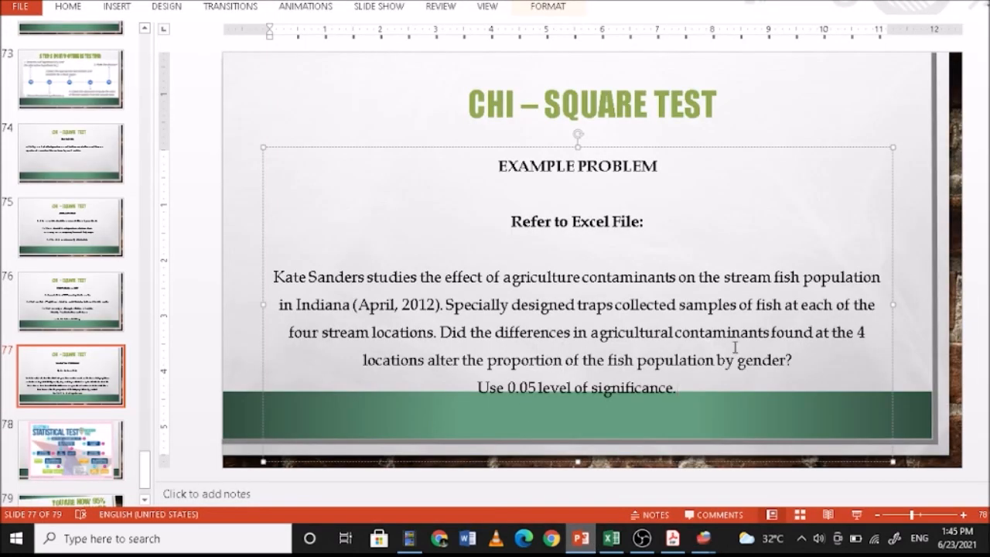